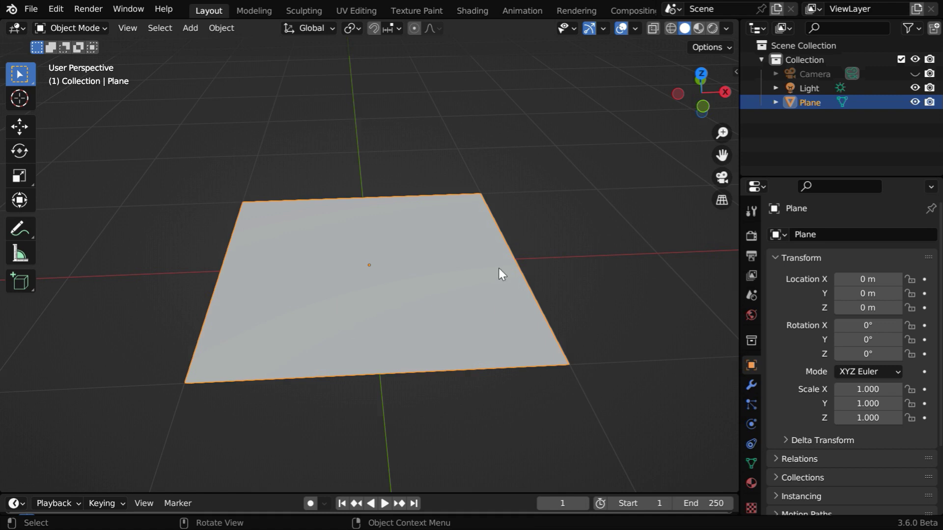
Switch the 3D viewport shading to Wireframe so the plane shows as an outline
click(671, 29)
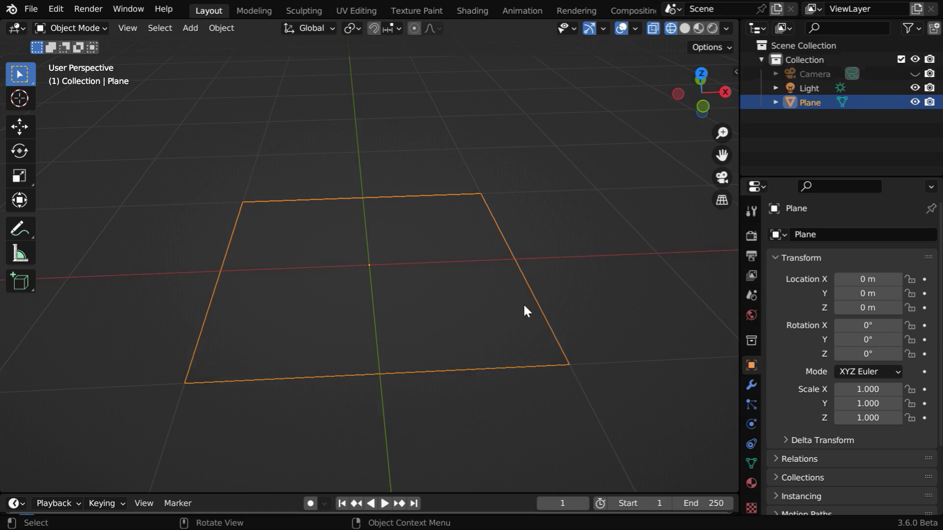
Switch to Rendered shading and create a new material for the plane
click(712, 28)
click(750, 482)
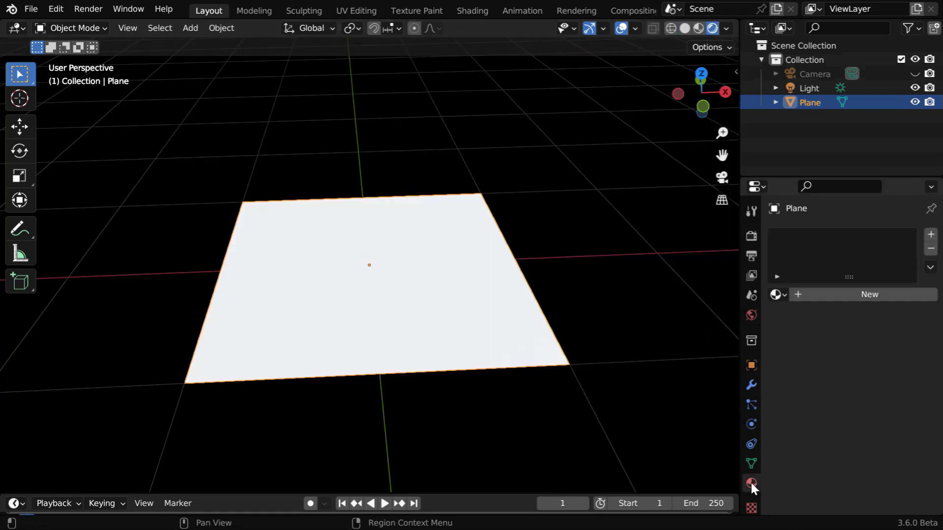
click(860, 296)
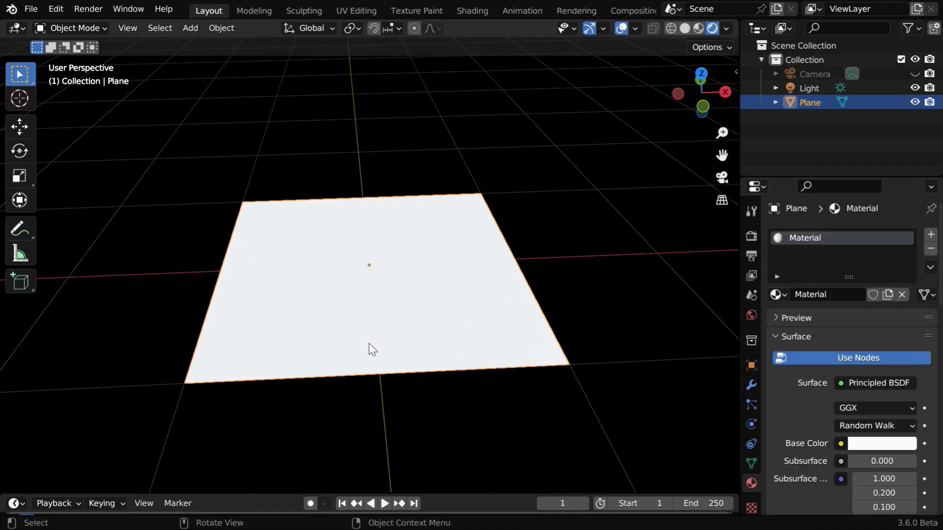
Split the viewport horizontally and make the lower area a Shader Editor showing the material nodes
right_click(273, 492)
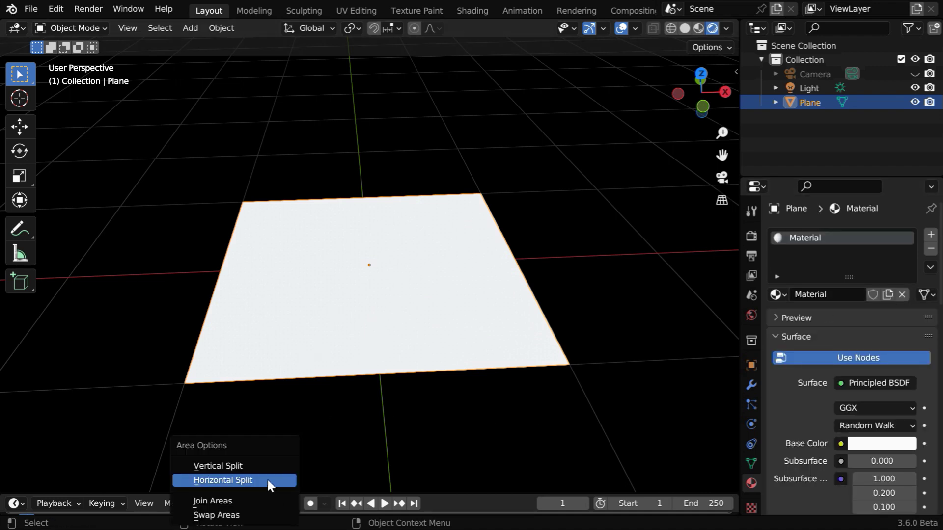
click(267, 478)
click(238, 286)
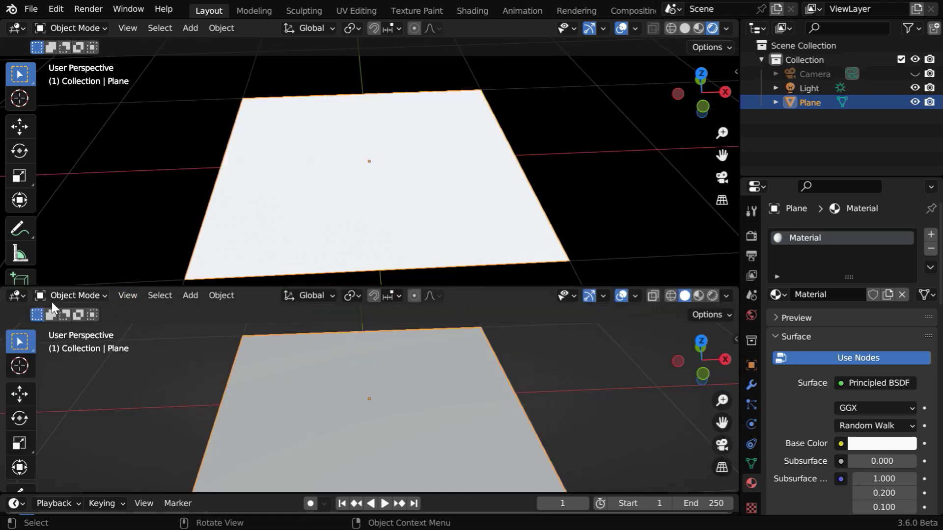
click(20, 297)
click(51, 427)
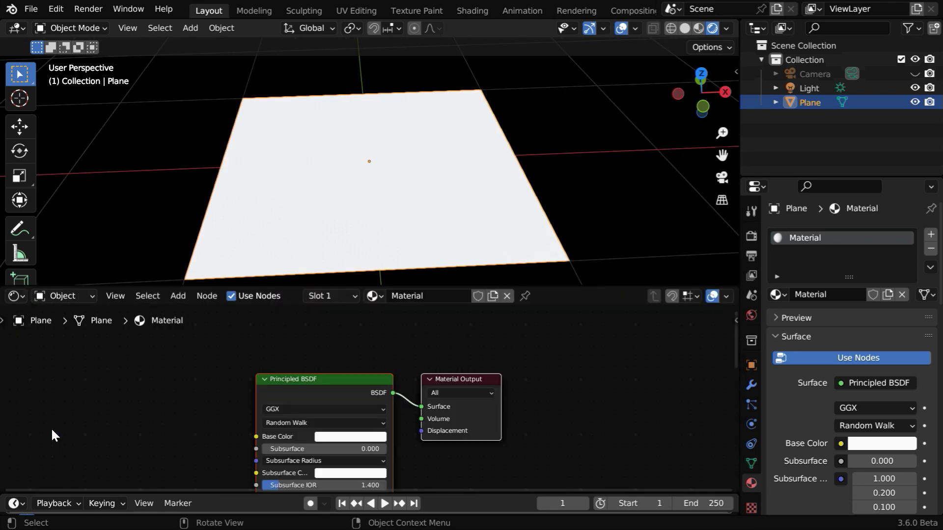
scroll(364, 444, up, 3)
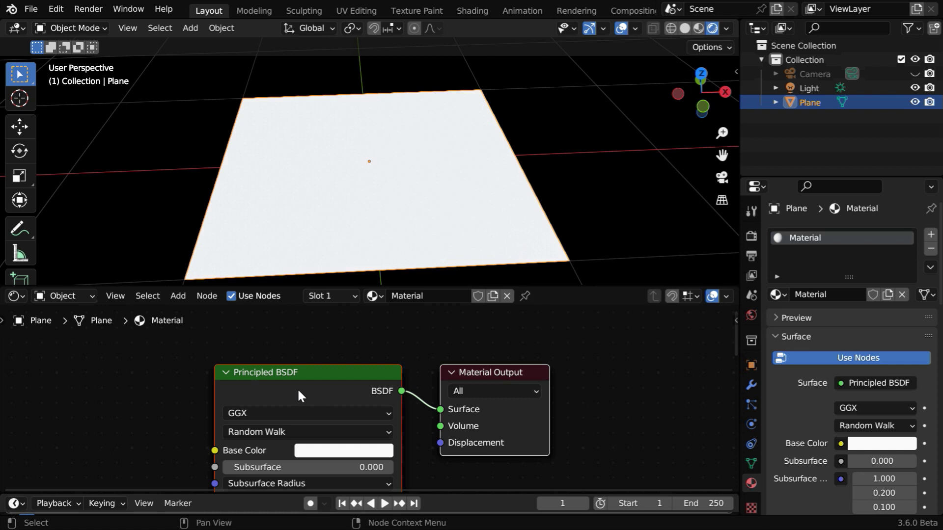
middle_drag(465, 476, 632, 450)
Add a Noise Texture and a Bump node, linking noise Fac to Bump Height
click(177, 296)
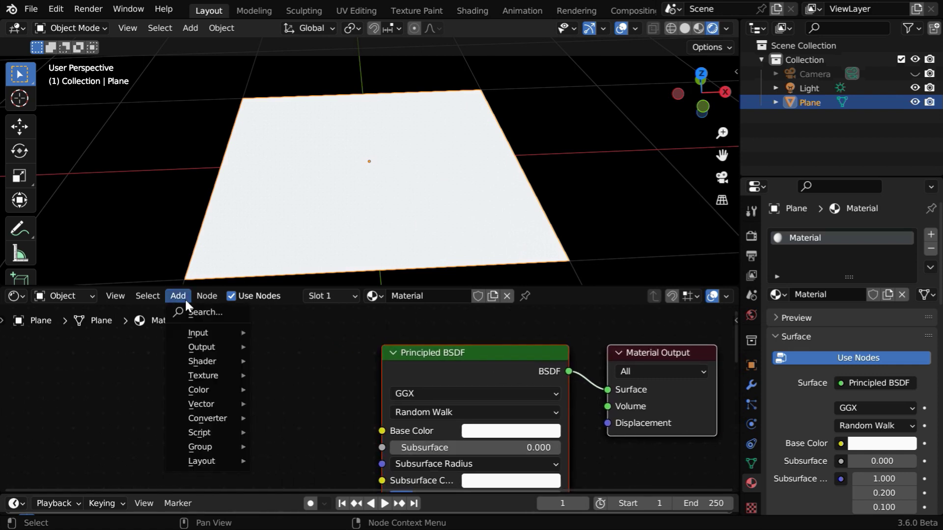
mouse_move(205, 379)
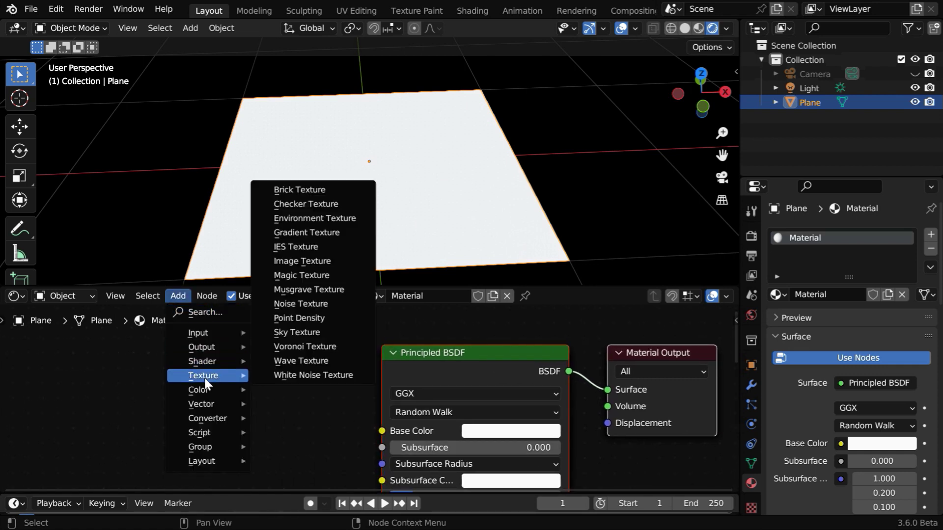
click(295, 304)
click(64, 357)
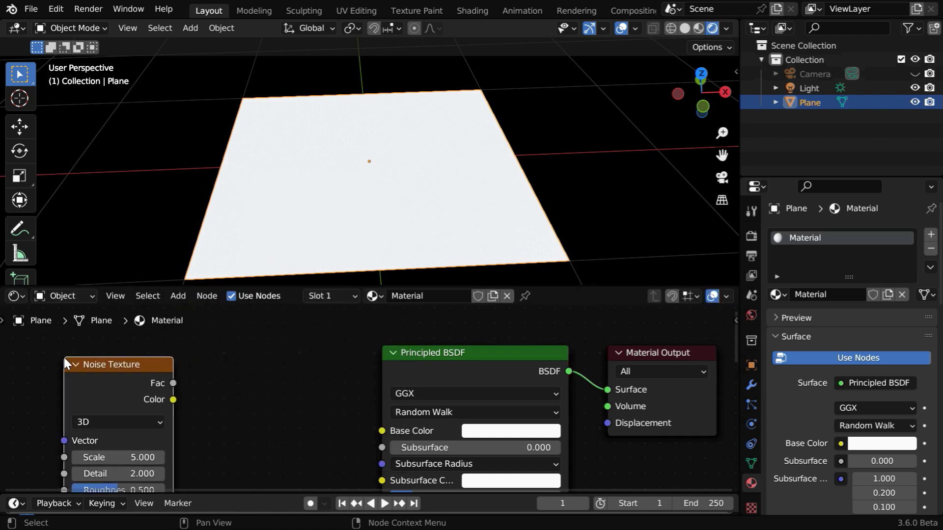
click(178, 298)
mouse_move(226, 403)
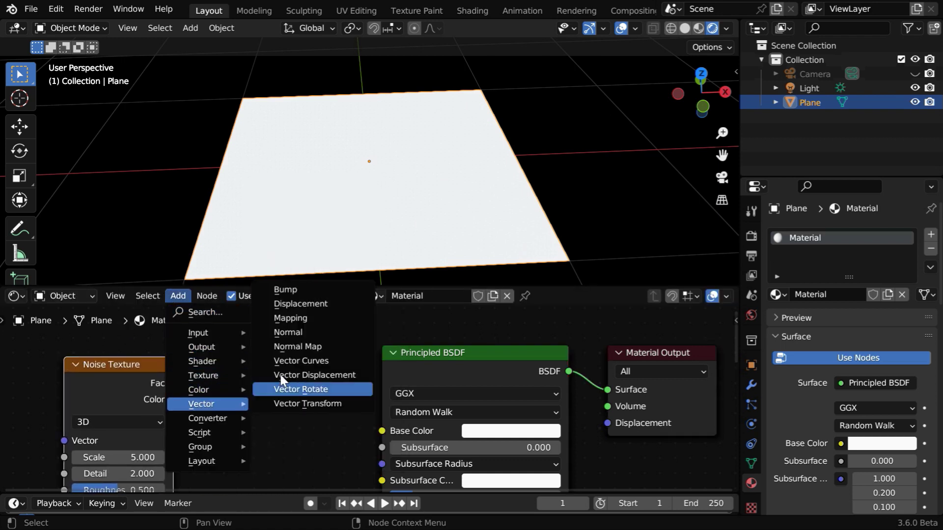
click(286, 290)
click(225, 359)
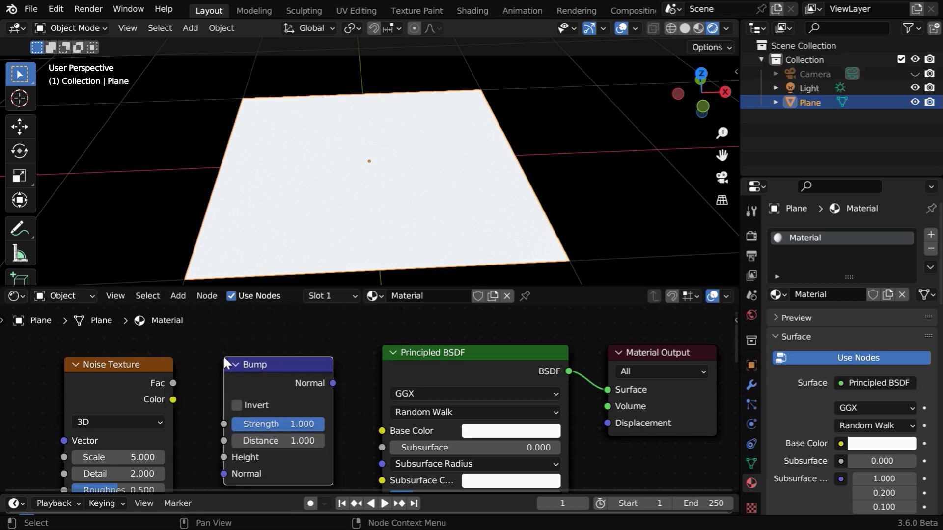
drag(173, 384, 221, 458)
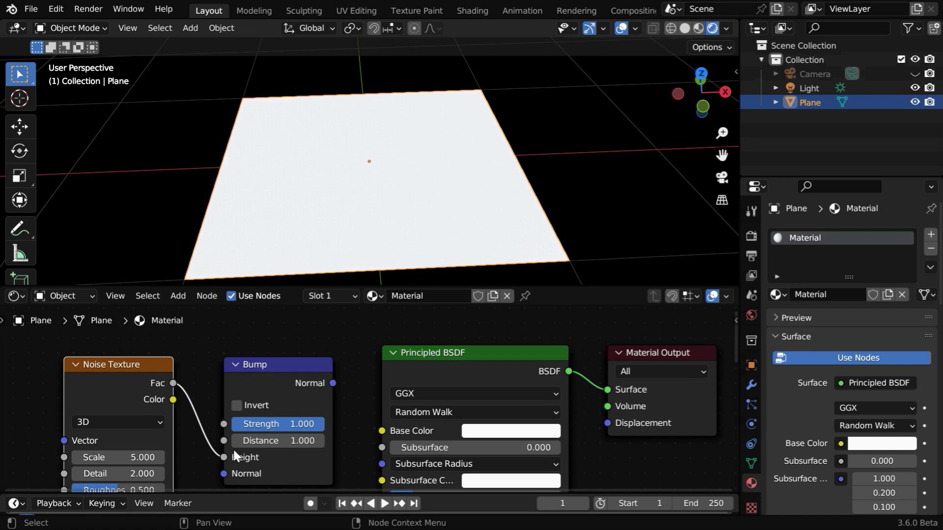
Set the Bump node's Strength and Distance both to 0.25
click(295, 424)
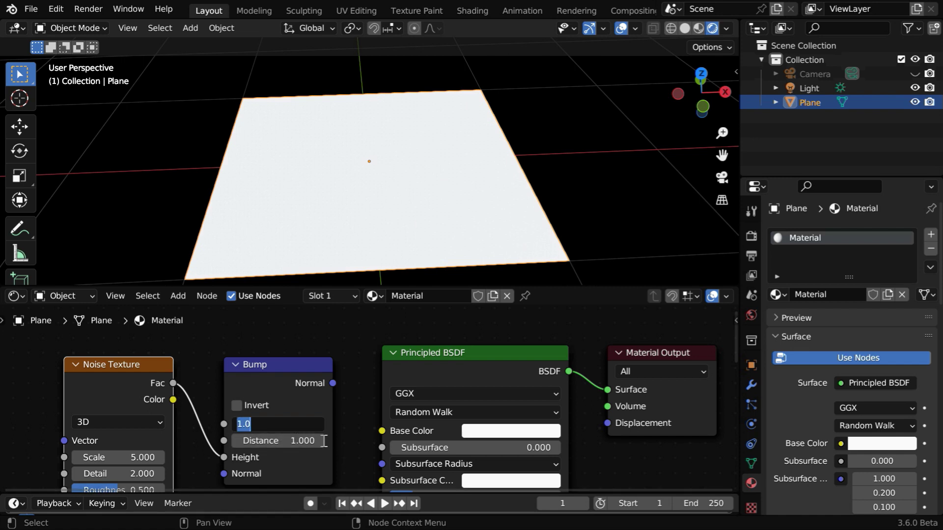
key(BackSpace)
text(.25)
key(Return)
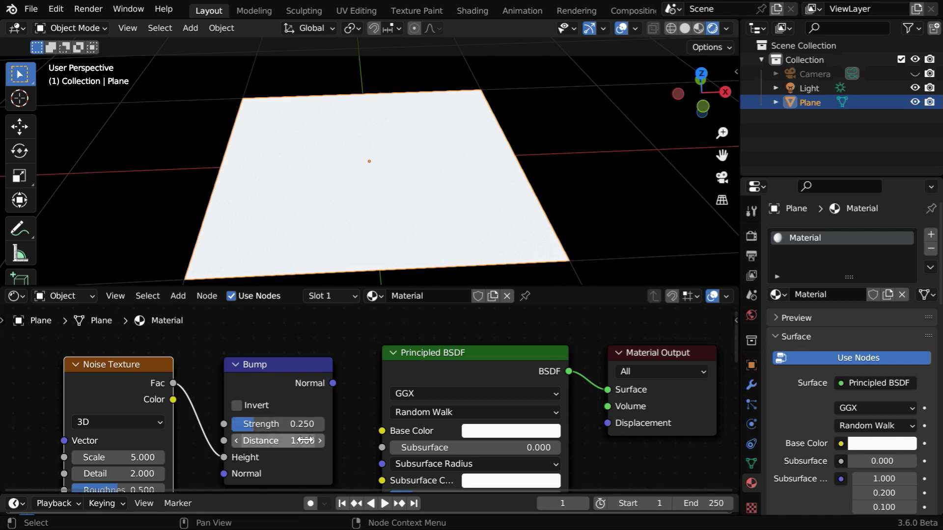
click(324, 440)
key(BackSpace)
text(.25)
key(Return)
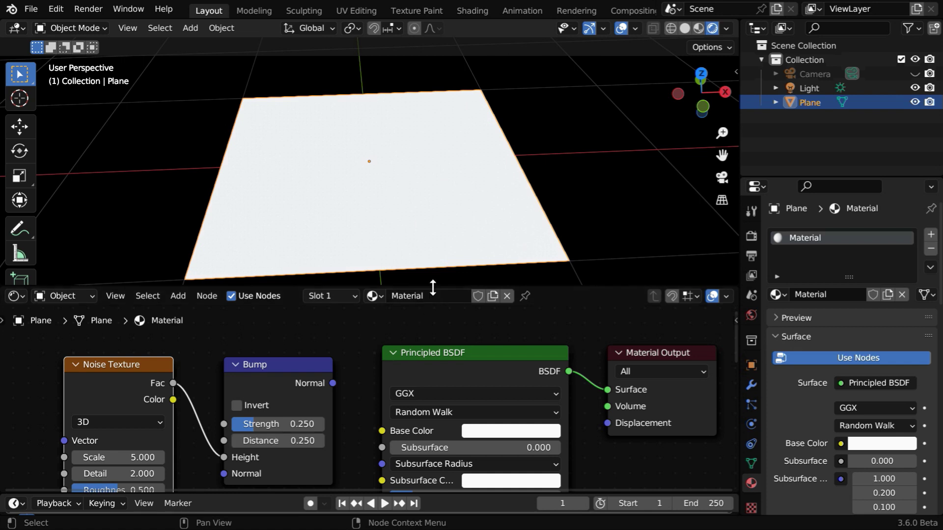
Connect the Bump Normal output to the Principled BSDF Normal input
drag(431, 288, 417, 214)
middle_drag(358, 402, 278, 309)
drag(265, 286, 311, 387)
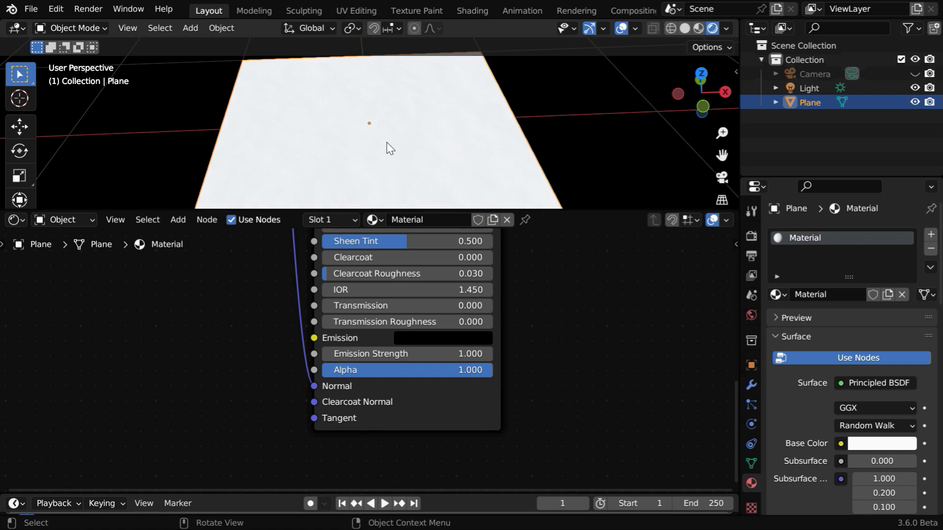
Set Principled BSDF Roughness to 0.2 and Transmission to 1
middle_drag(536, 259, 492, 431)
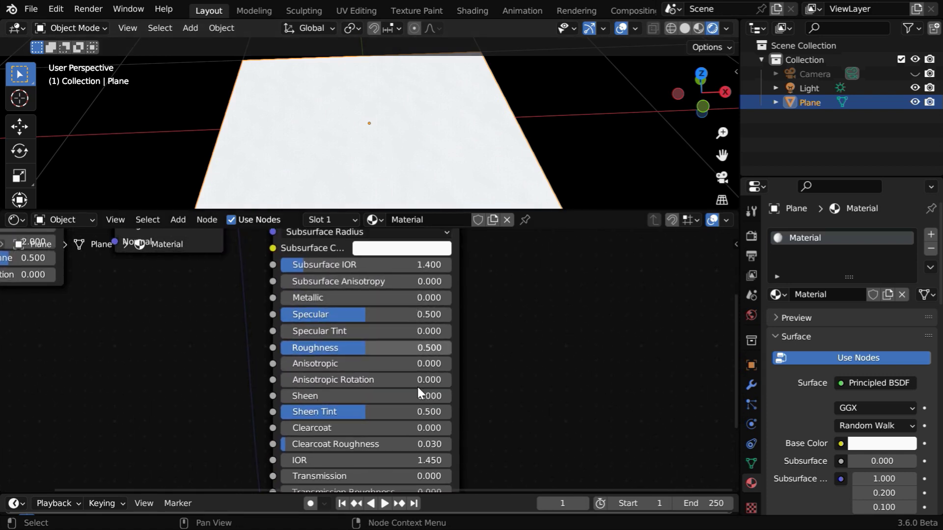
click(410, 347)
key(BackSpace)
text(.2)
key(Return)
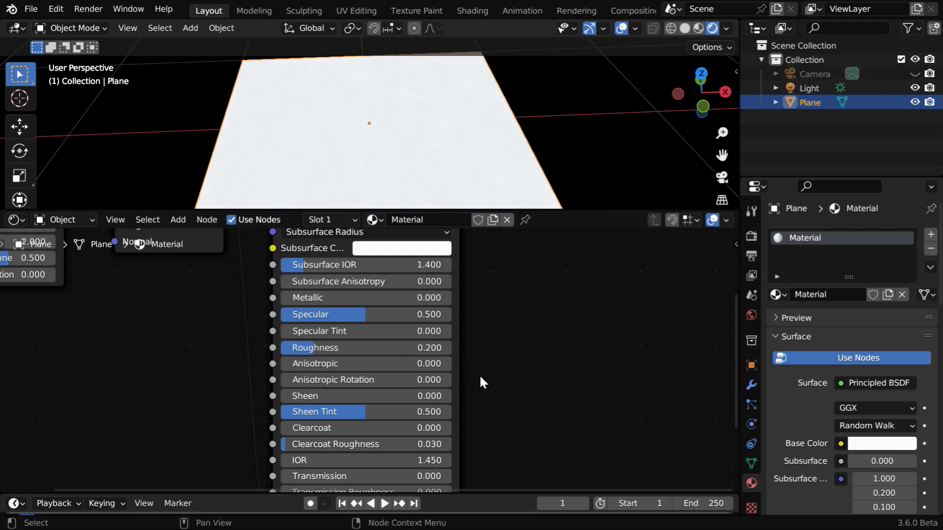
middle_drag(491, 417, 493, 390)
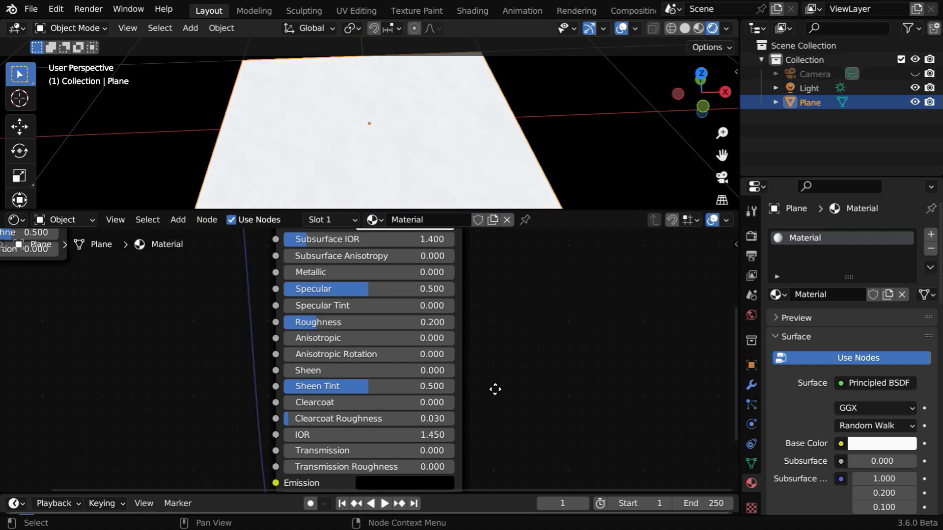
click(405, 446)
text(1)
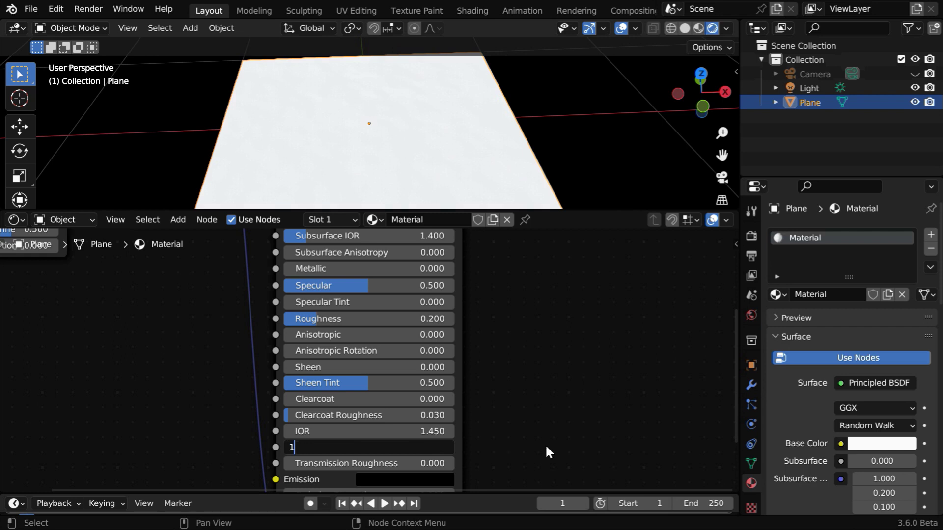
key(Return)
Set the Noise Texture Scale to 20 and Detail to 4
drag(571, 211, 568, 318)
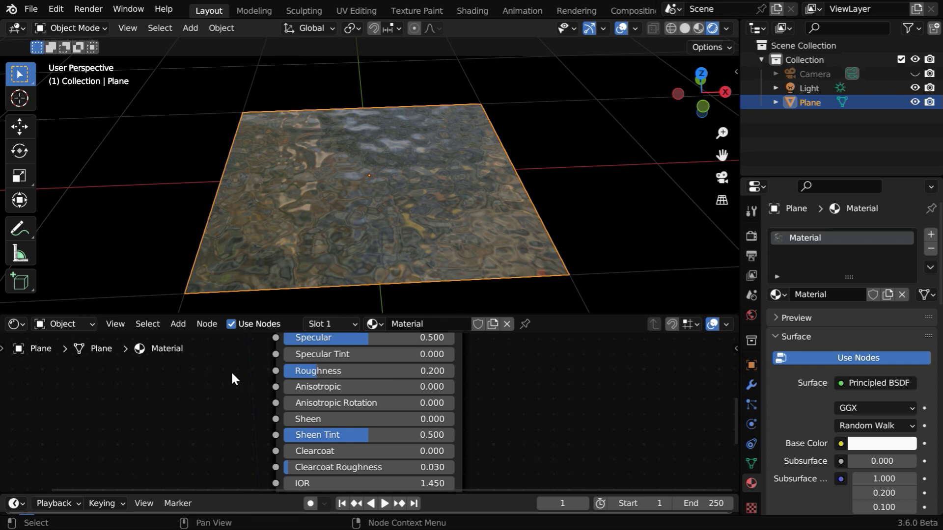
middle_drag(226, 375, 362, 501)
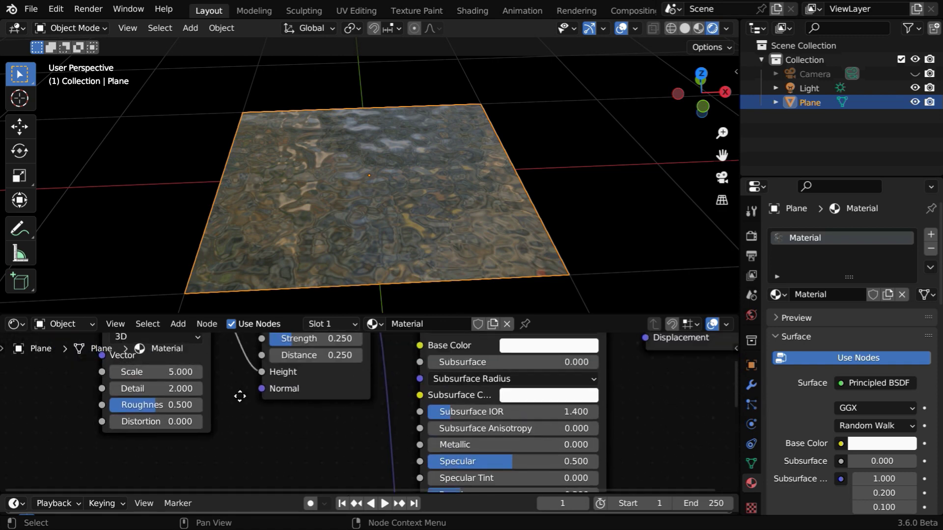
middle_drag(239, 397, 260, 451)
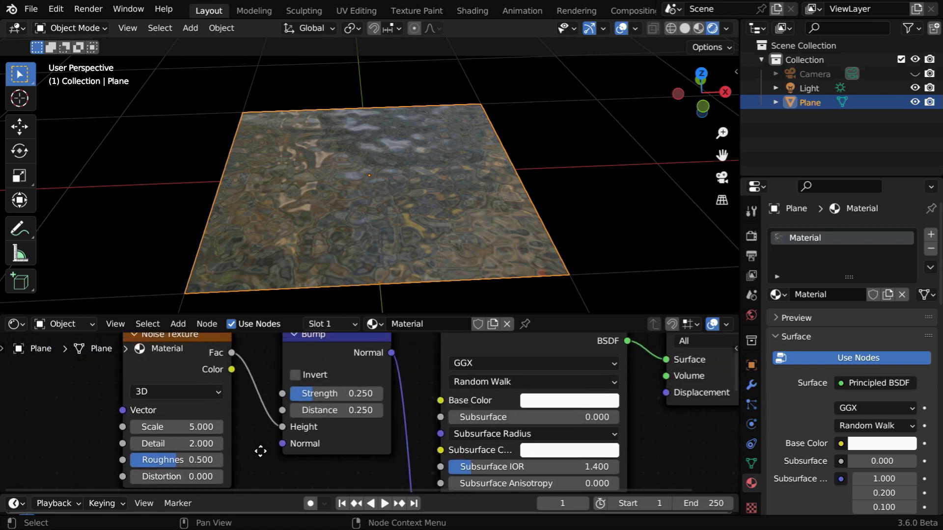
click(195, 428)
text(2)
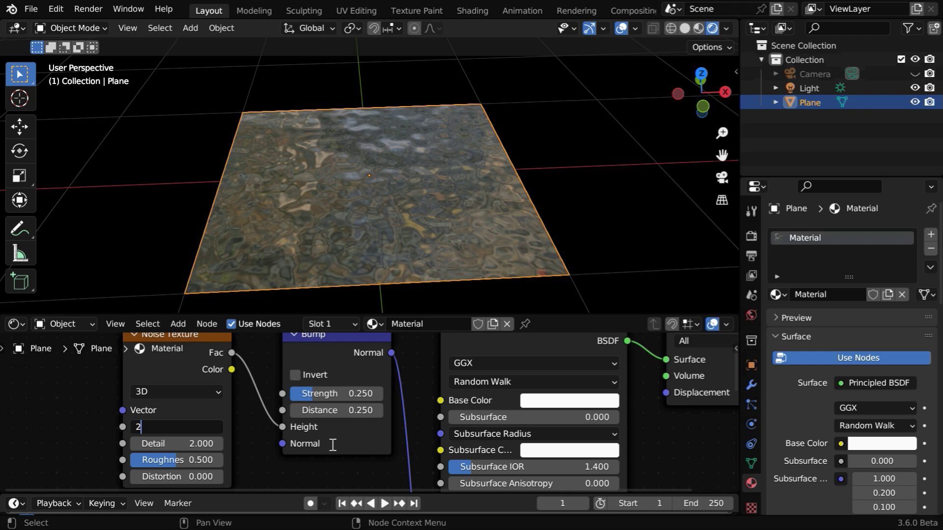
text(0)
key(Return)
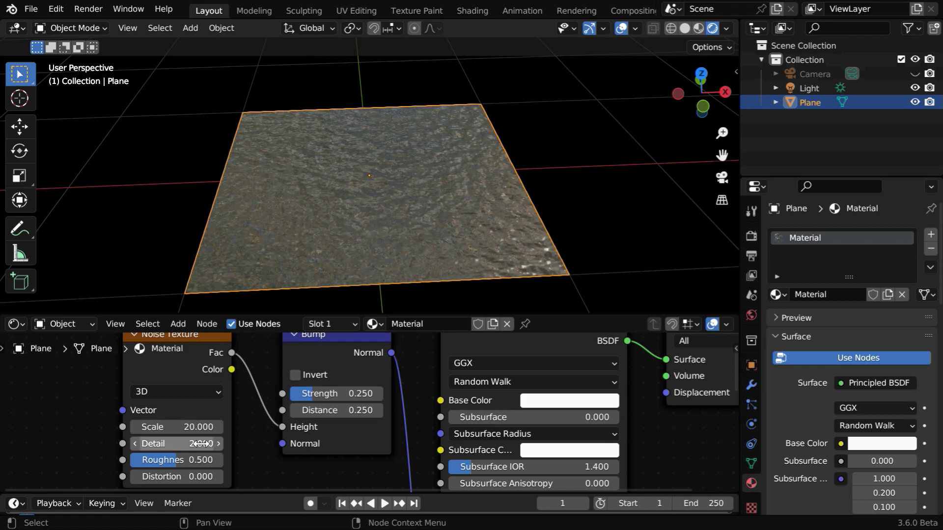
key(Tab)
text(4)
key(Return)
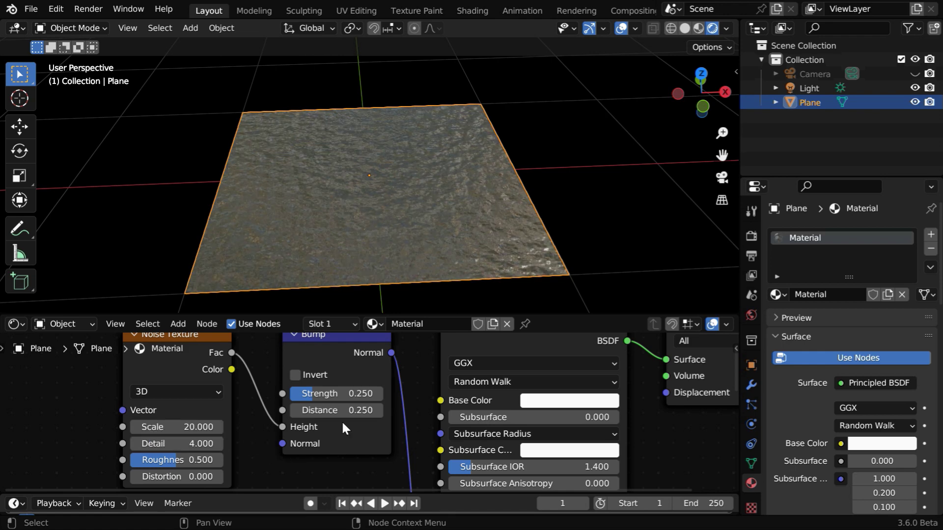
mouse_move(513, 250)
middle_down()
mouse_move(500, 266)
mouse_move(512, 256)
middle_up()
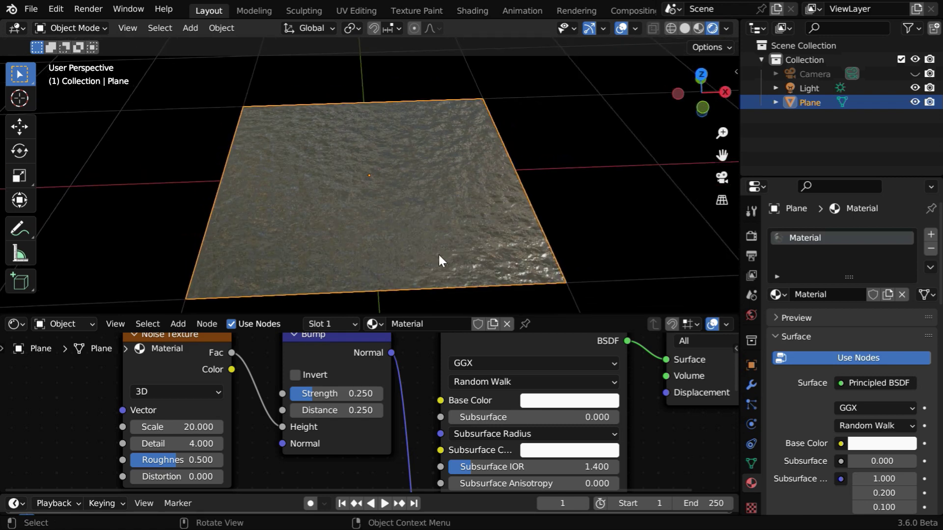
middle_drag(246, 366, 309, 371)
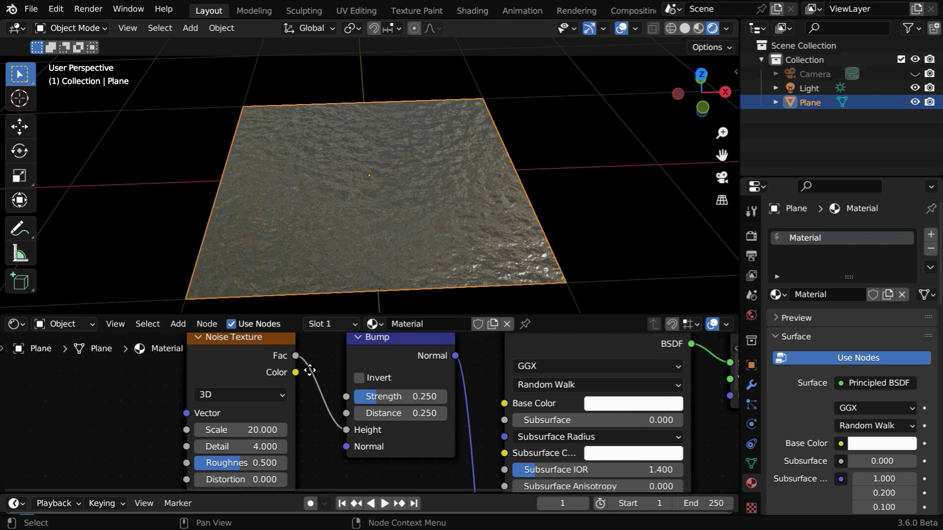
Switch the Noise Texture to 4D and keyframe W at 0 on frame 1
click(245, 395)
click(241, 460)
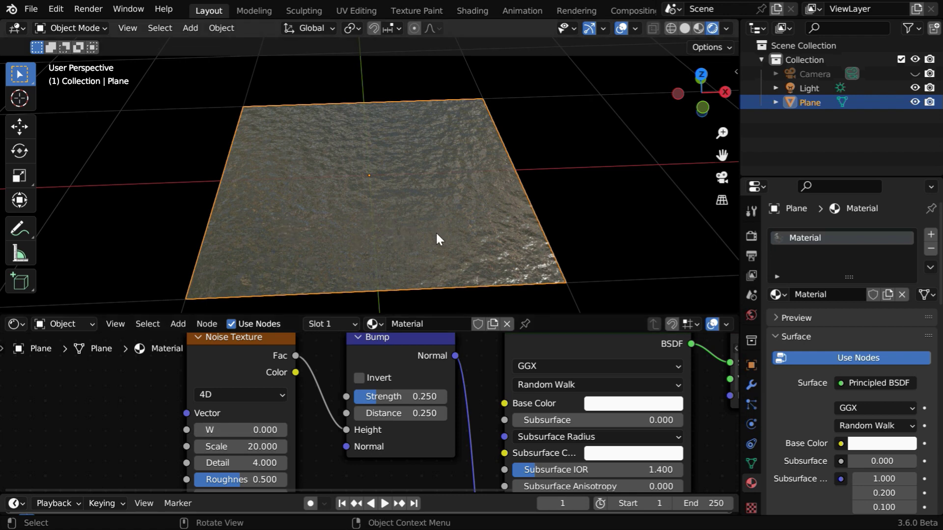
right_click(246, 430)
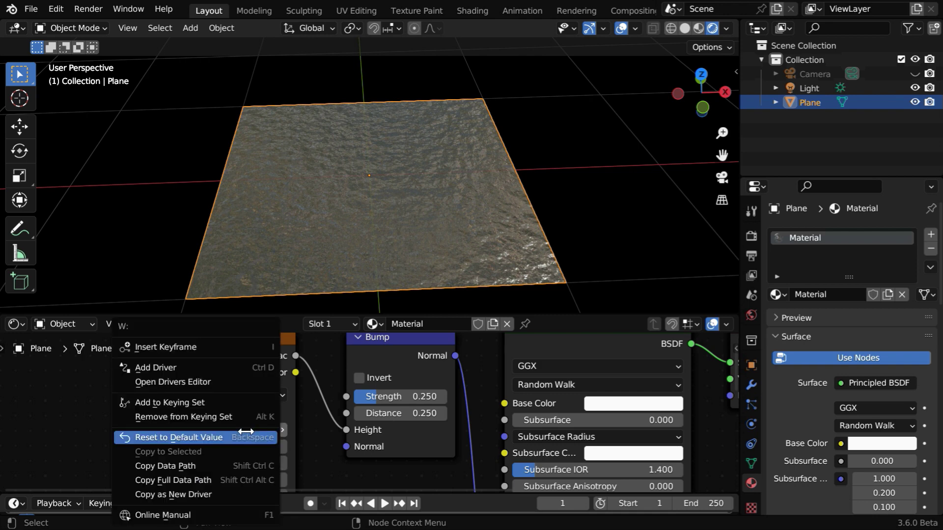
click(199, 347)
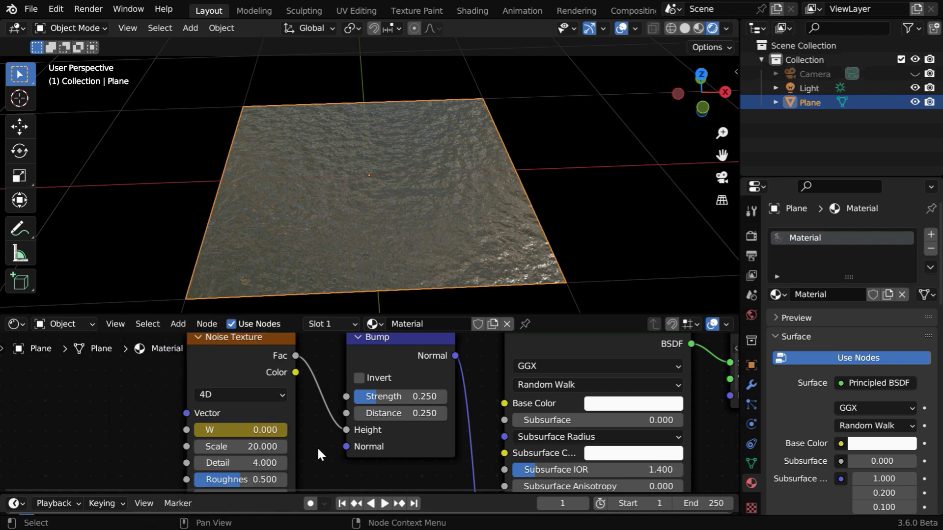
Set W to 1 on frame 250 and keyframe it
click(415, 504)
click(273, 432)
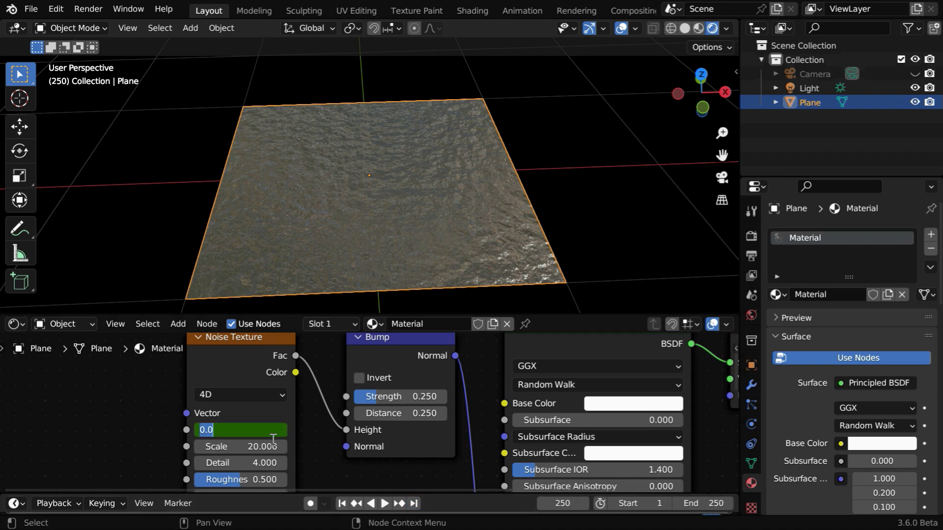
text(1)
key(Return)
right_click(272, 432)
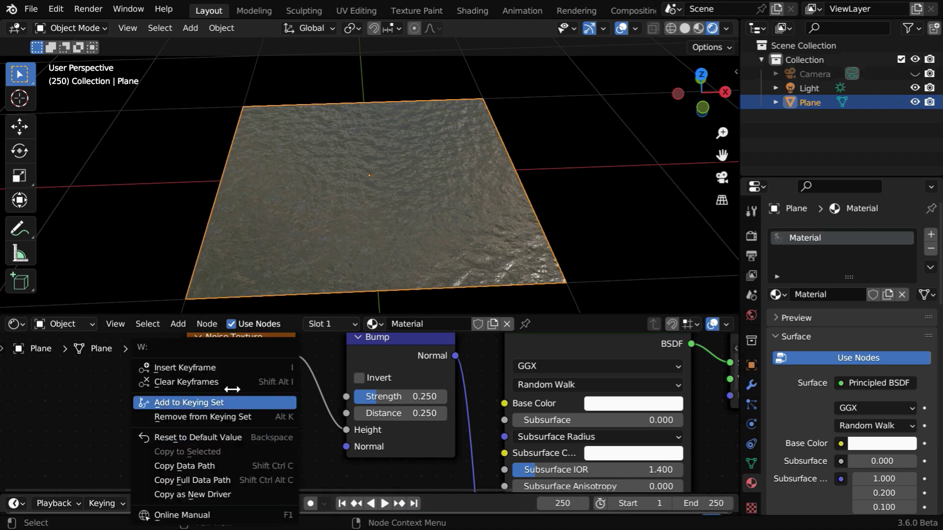
click(221, 367)
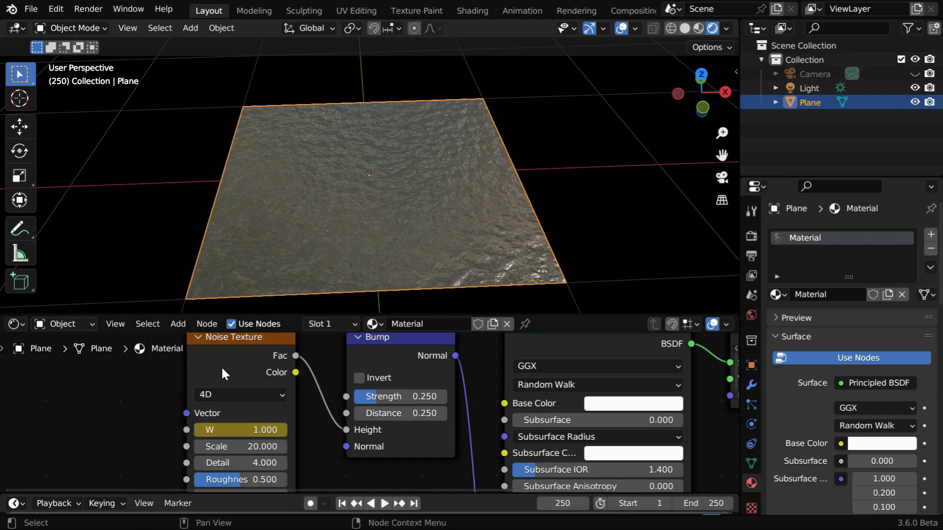
Play the animation from frame 1 to preview the moving ripples, then stop
click(342, 504)
click(383, 504)
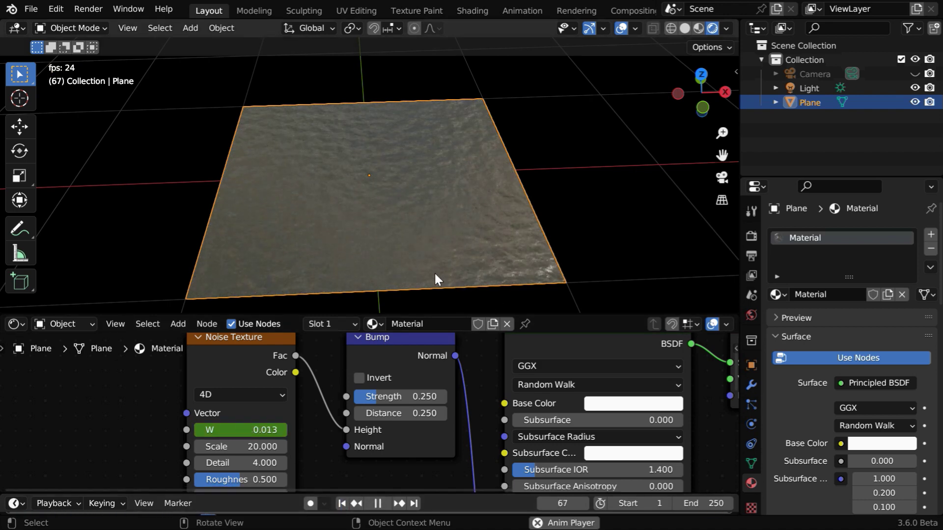
ctrl+middle_drag(434, 272, 431, 254)
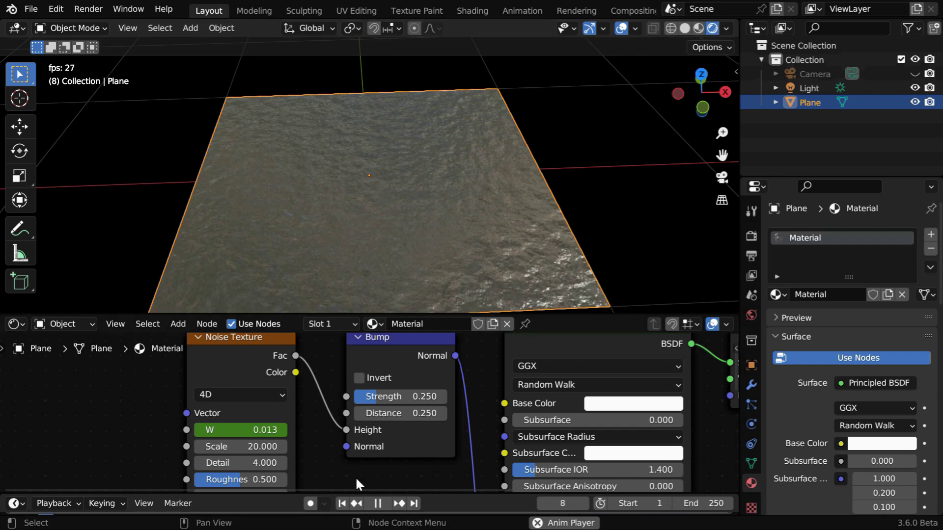
click(378, 504)
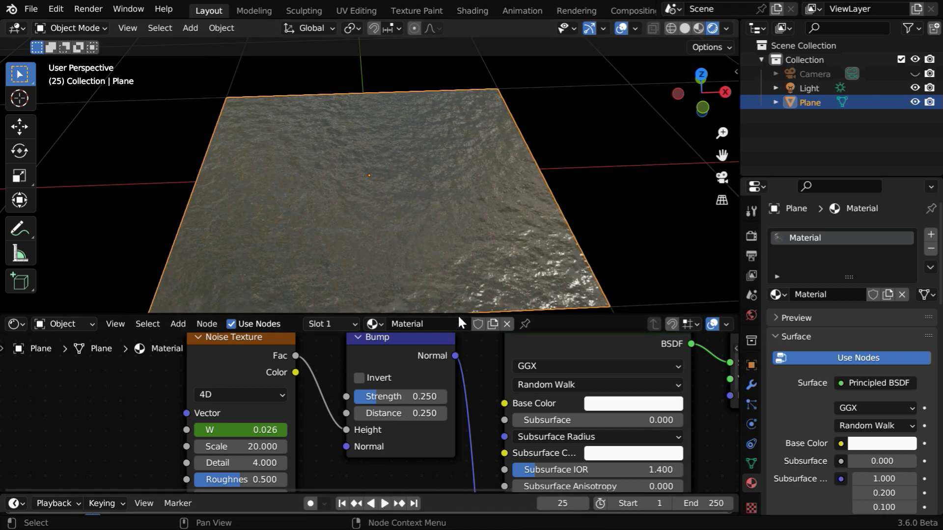
drag(457, 314, 459, 221)
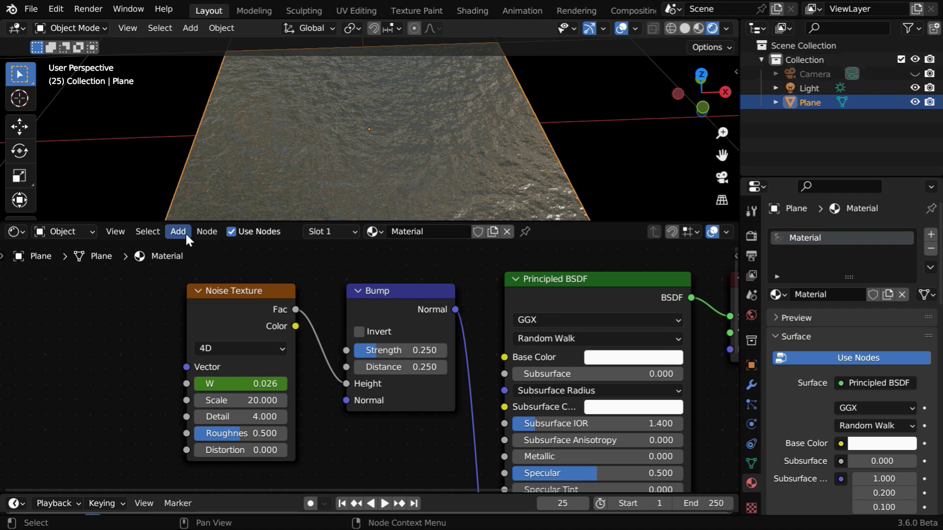
Add a Texture Coordinate node and a Mapping node left of the Noise Texture
click(184, 232)
mouse_move(211, 264)
click(317, 214)
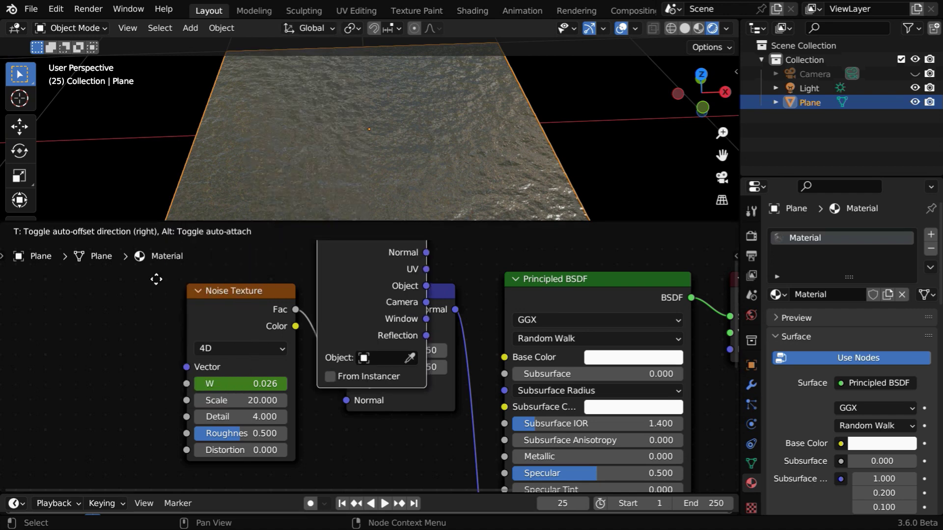
click(84, 290)
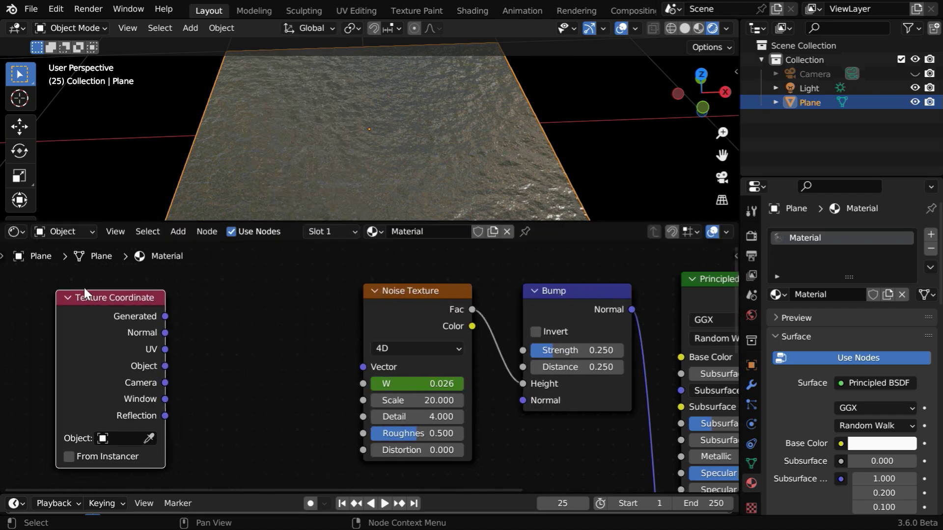
click(181, 232)
mouse_move(211, 340)
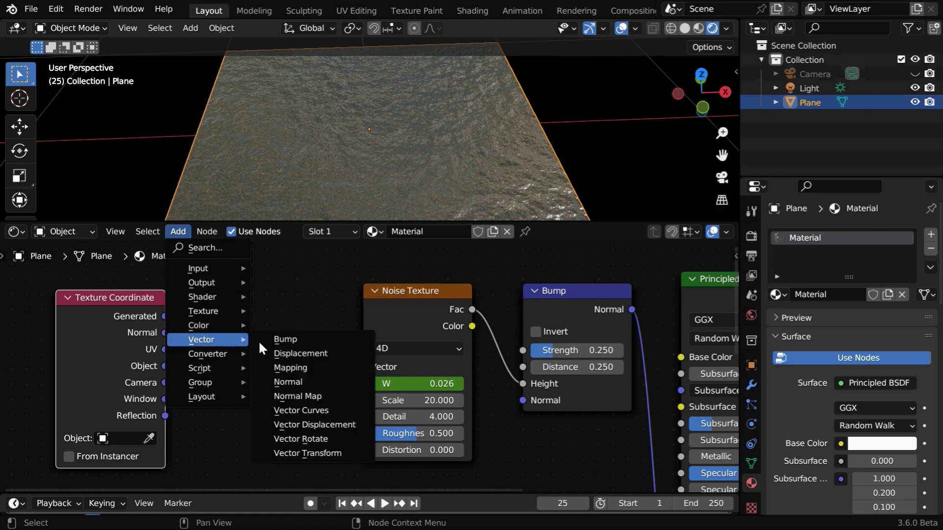
click(289, 367)
click(203, 285)
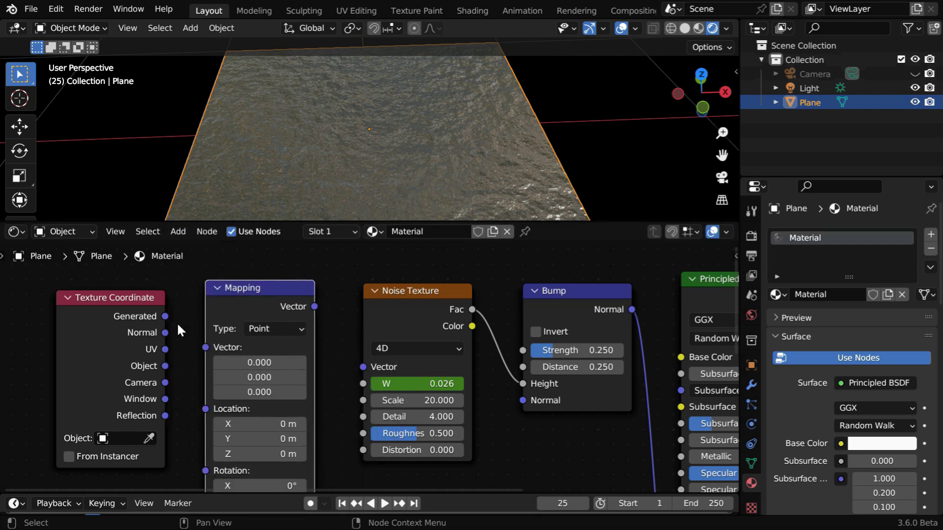
Link Texture Coordinate Generated to Mapping Vector and Mapping output to Noise Texture Vector
drag(165, 316, 168, 316)
drag(199, 344, 201, 345)
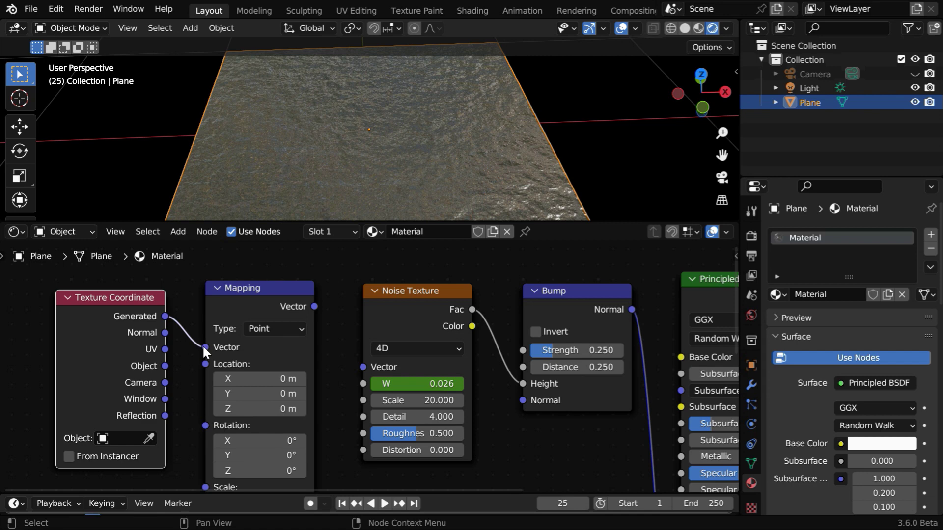
click(316, 307)
drag(315, 306, 363, 367)
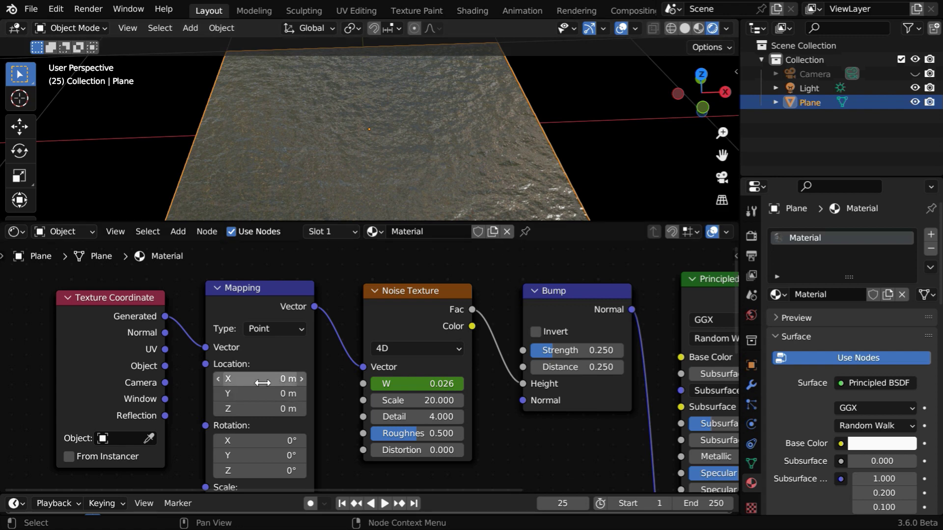
click(342, 503)
right_click(268, 375)
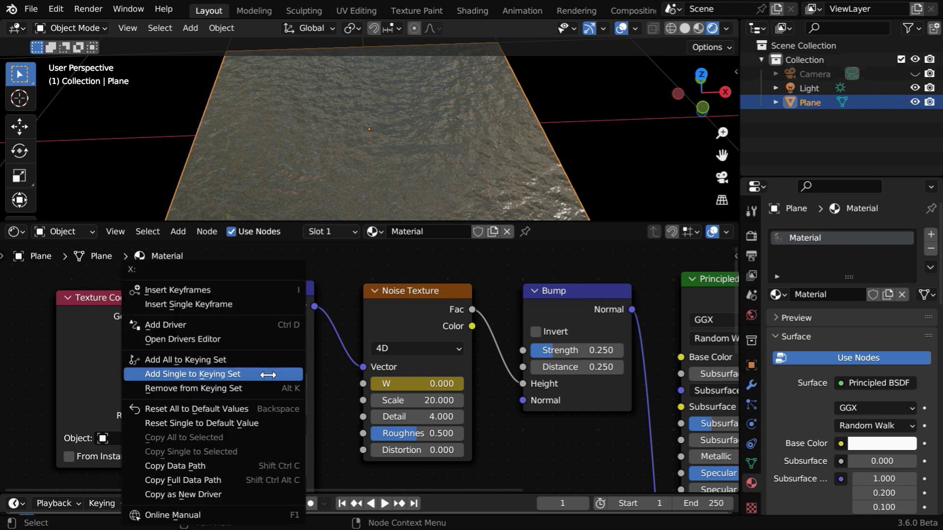
Insert Mapping Location X keyframes: 0 m at frame 1 and 0.5 m at frame 250
click(215, 305)
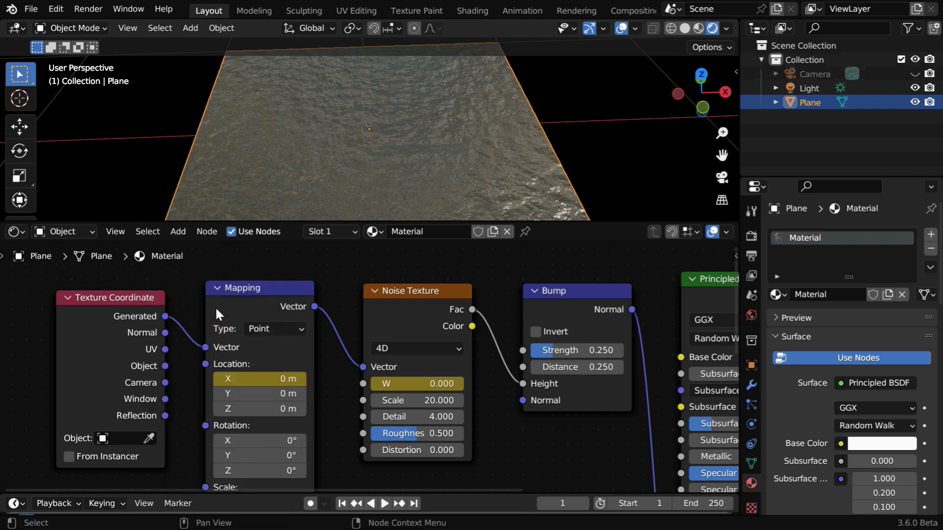
click(415, 504)
click(278, 383)
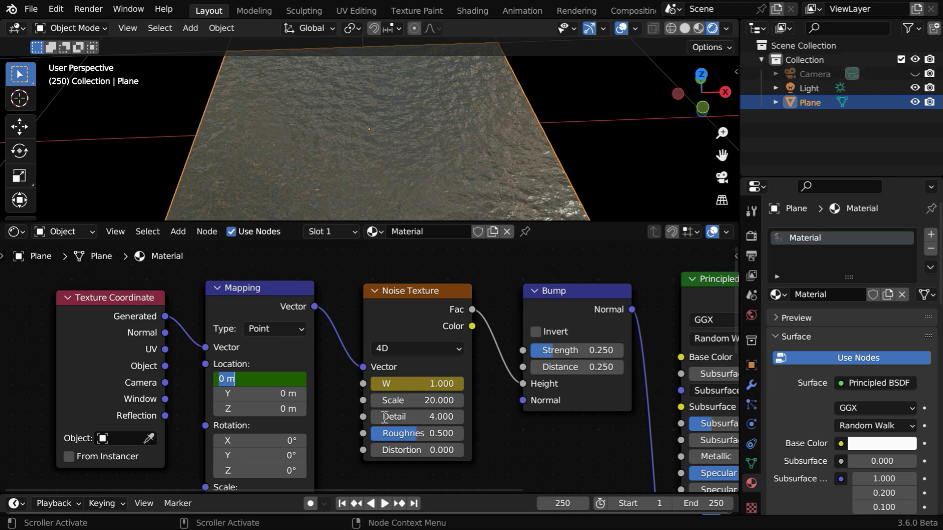
text(0.5)
key(Return)
right_click(264, 378)
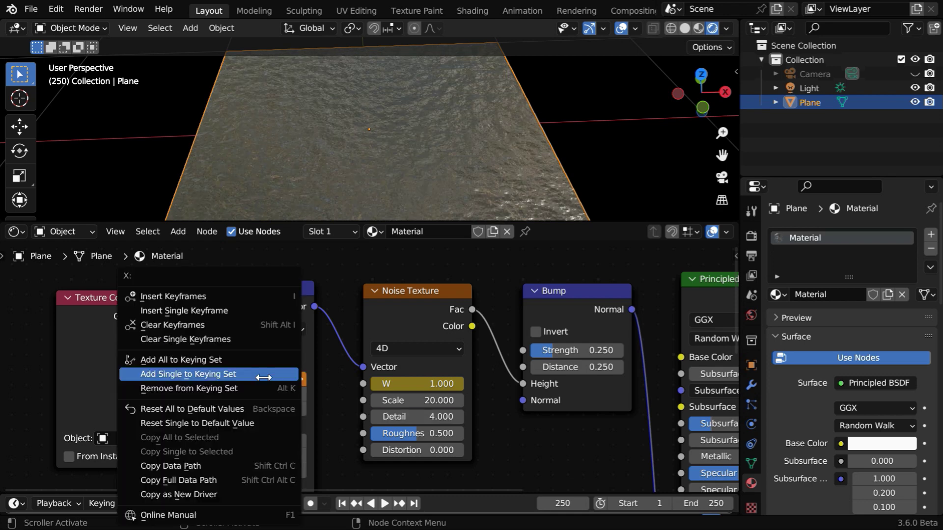
click(208, 311)
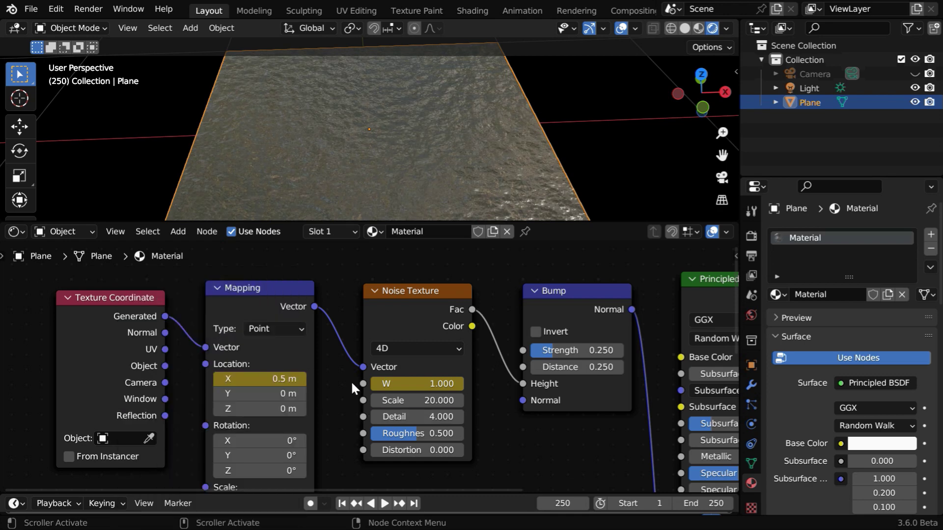
click(384, 504)
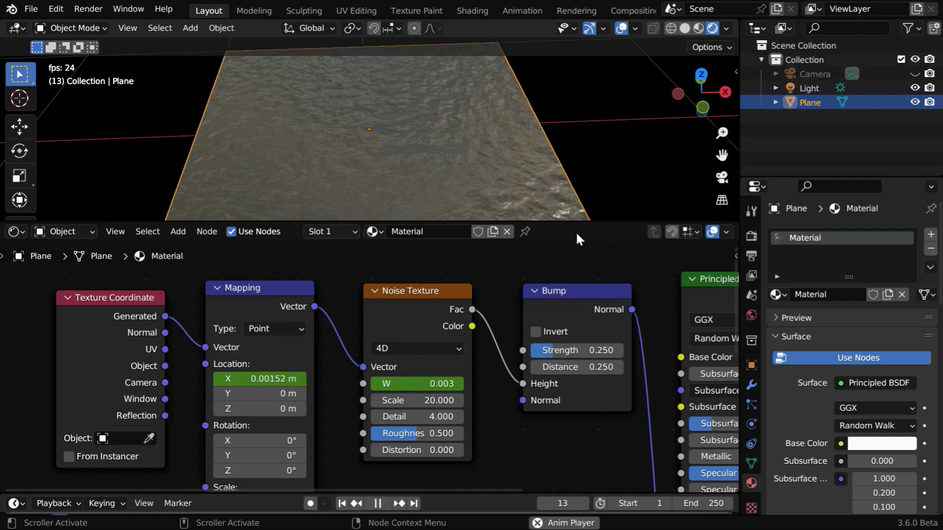
drag(575, 221, 574, 348)
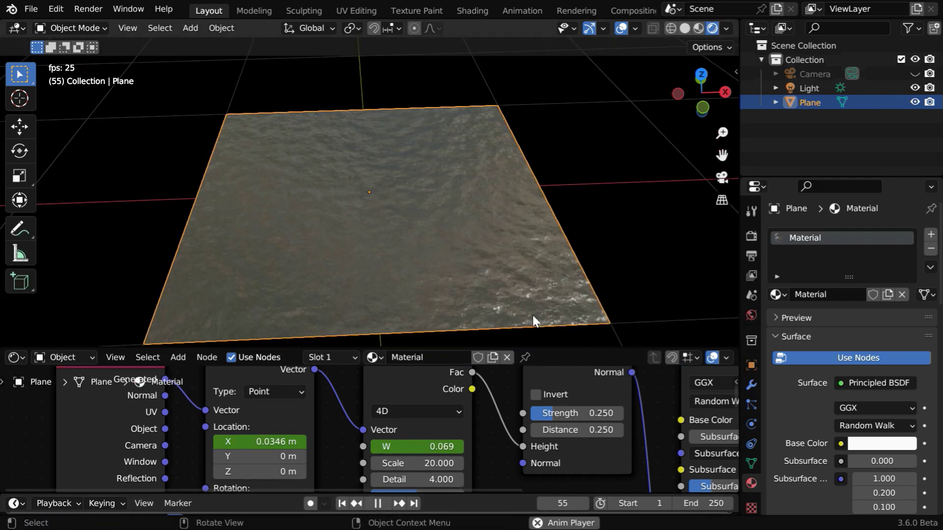
scroll(532, 315, up, 3)
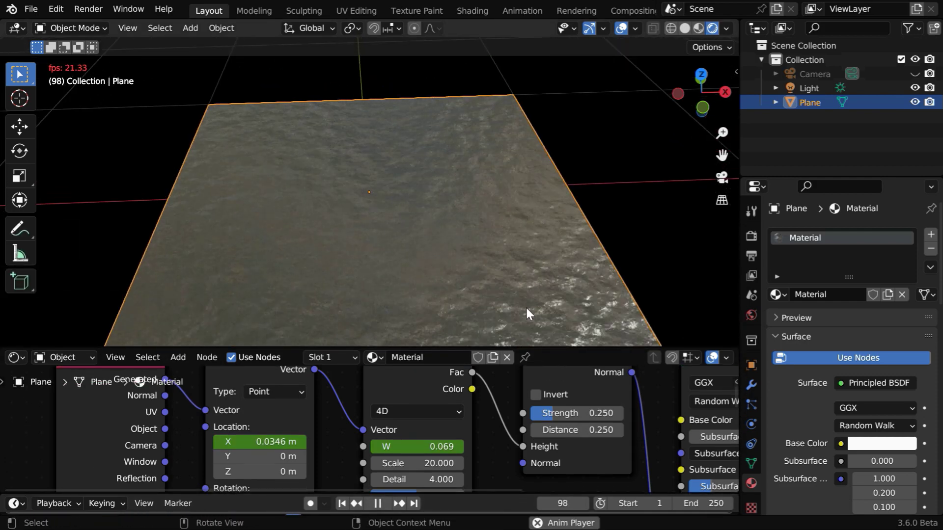
mouse_move(526, 313)
middle_down()
mouse_move(516, 305)
mouse_move(526, 295)
mouse_move(530, 303)
middle_up()
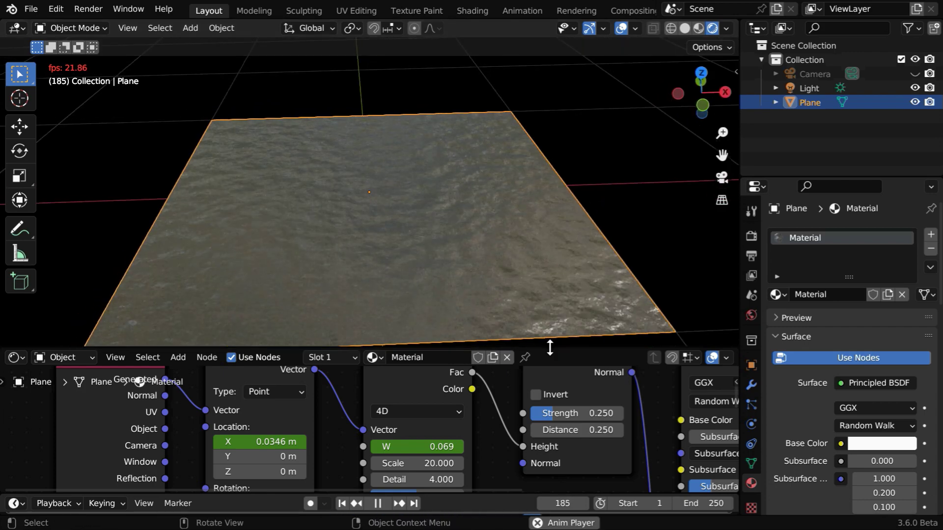
drag(549, 347, 542, 242)
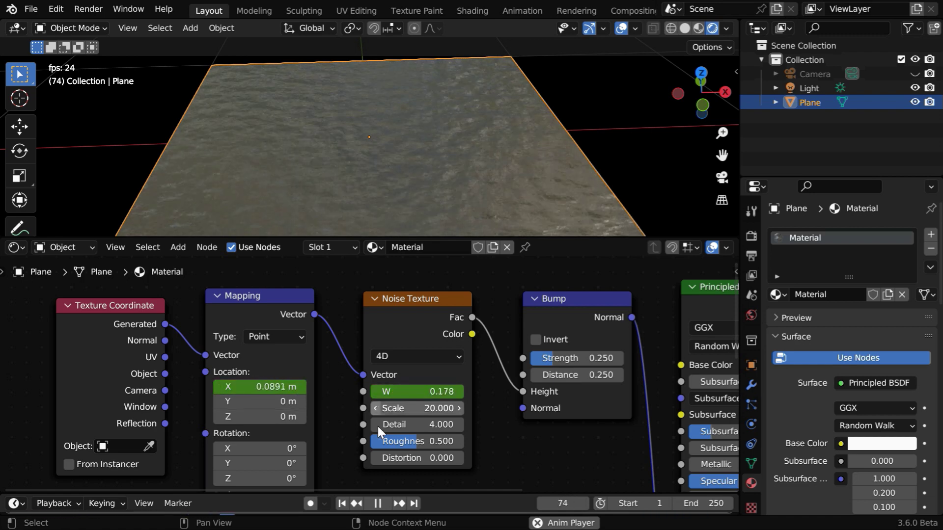
click(378, 503)
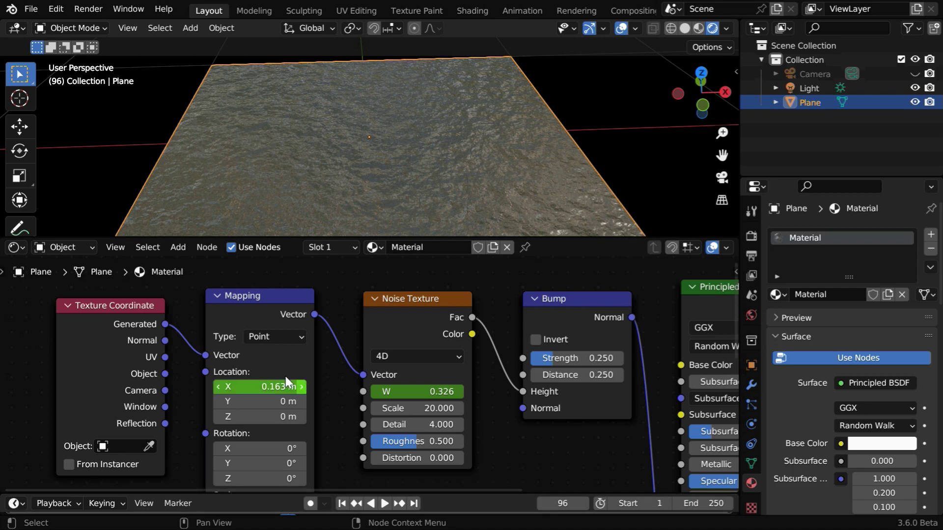
click(288, 357)
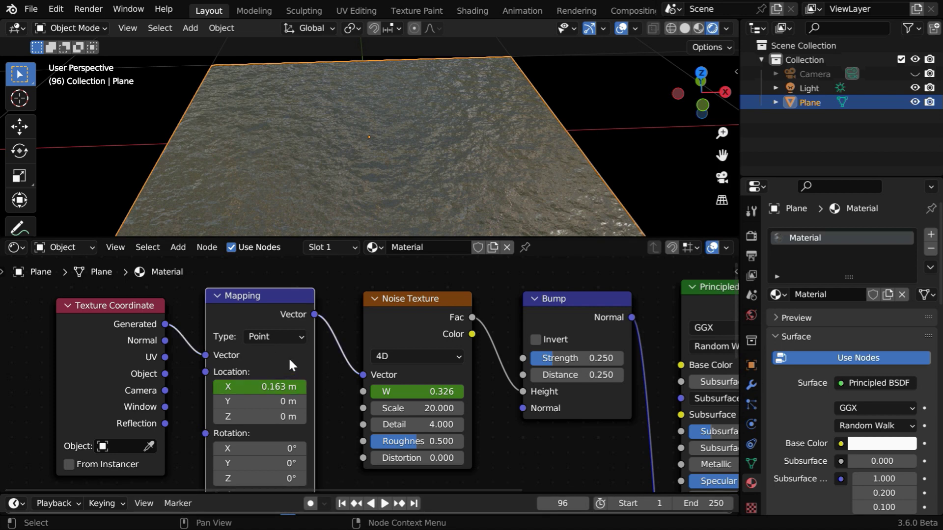
In the Graph Editor, set the W and Location X keyframes to Linear interpolation
click(19, 27)
click(222, 100)
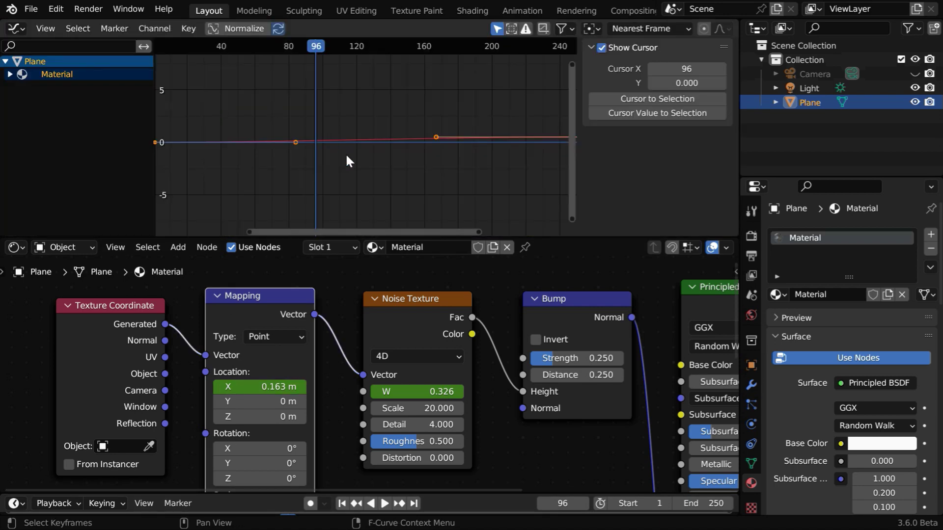
right_click(297, 142)
mouse_move(294, 142)
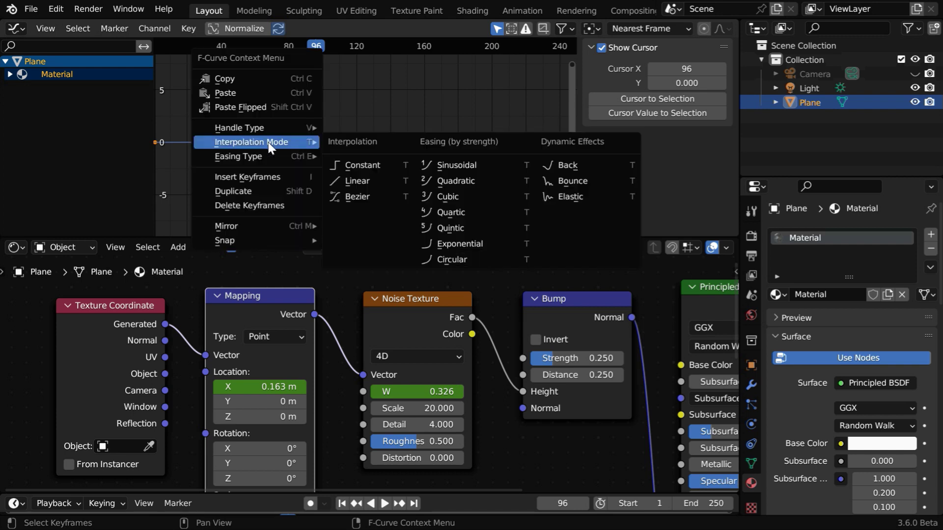
click(355, 181)
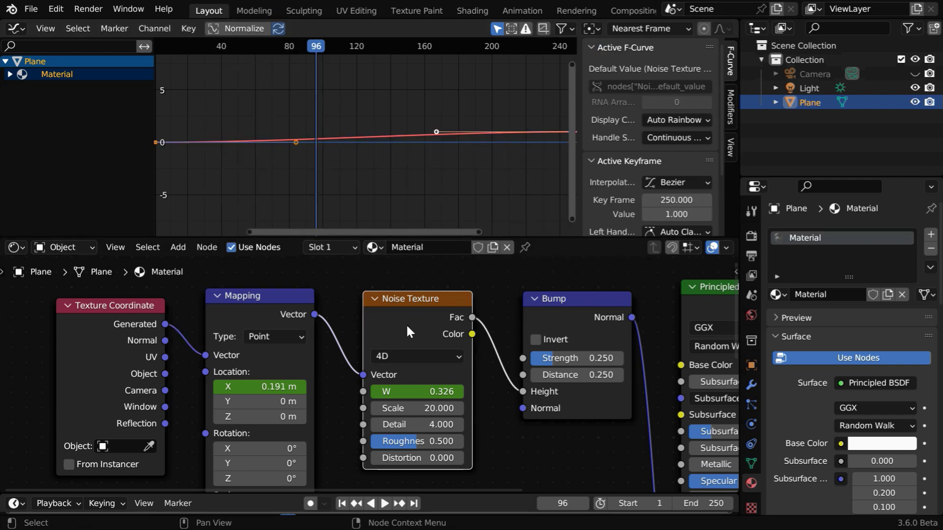
right_click(294, 143)
mouse_move(294, 144)
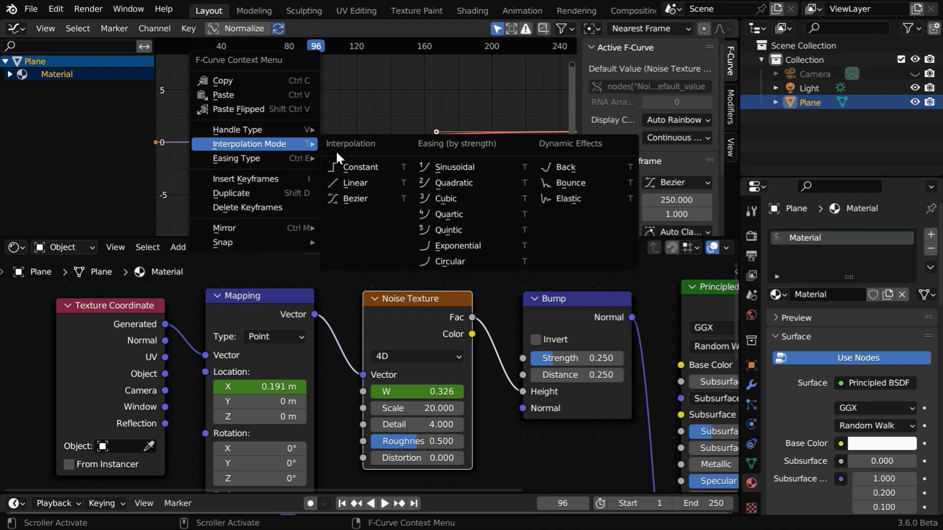
click(359, 182)
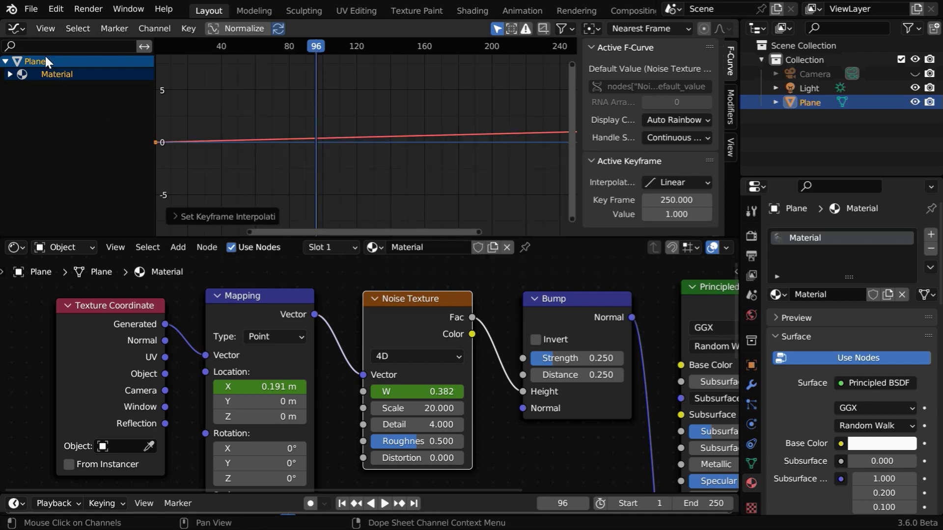
click(19, 28)
Restore the top area to the 3D Viewport and set Principled BSDF Base Color to pale cyan
click(33, 68)
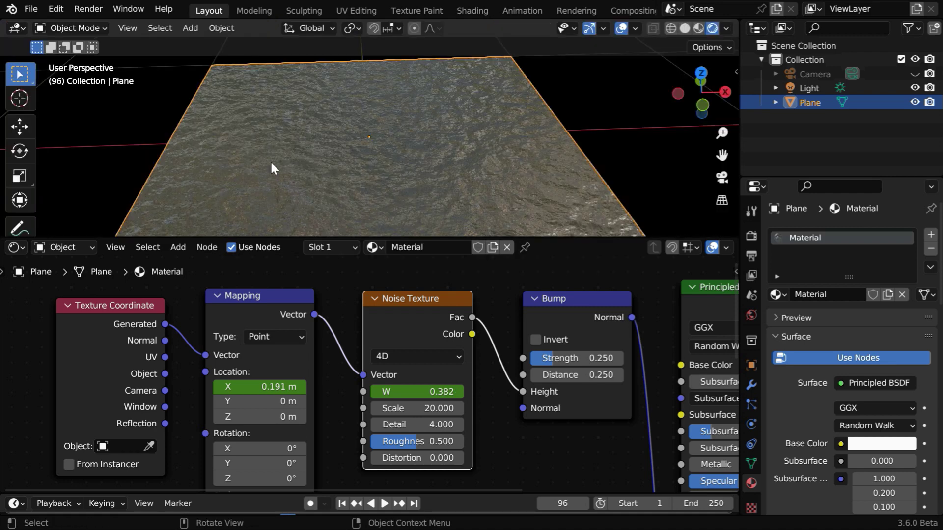
middle_drag(647, 316, 364, 335)
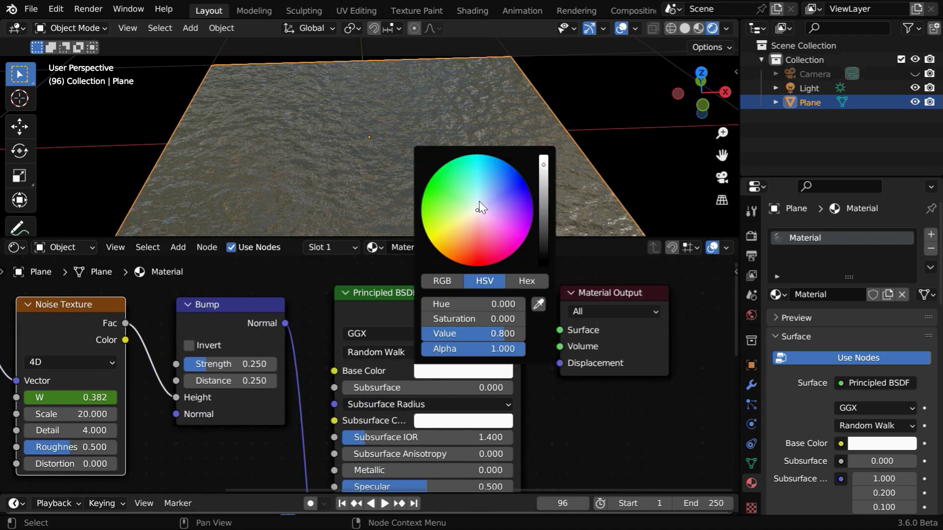
click(477, 202)
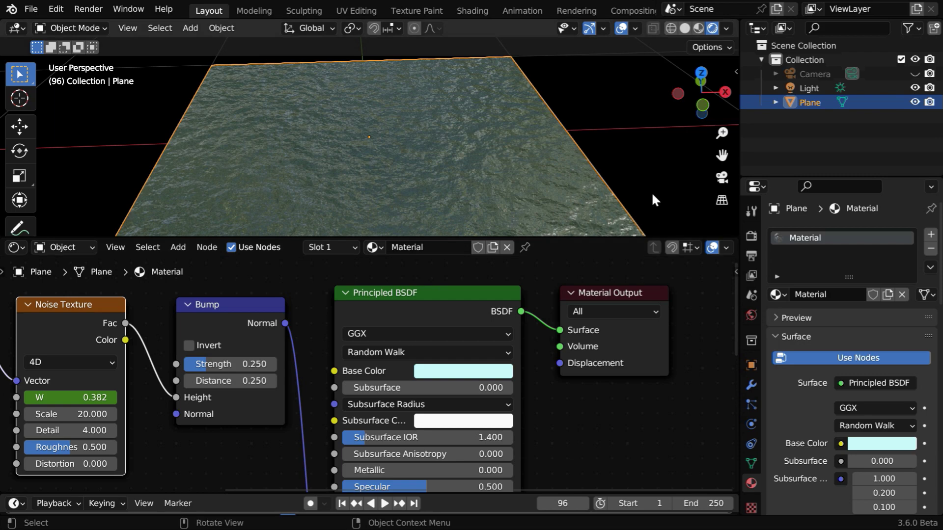
Enlarge the 3D view, deselect all, and play the water animation, pausing at frame 118
drag(659, 253, 670, 525)
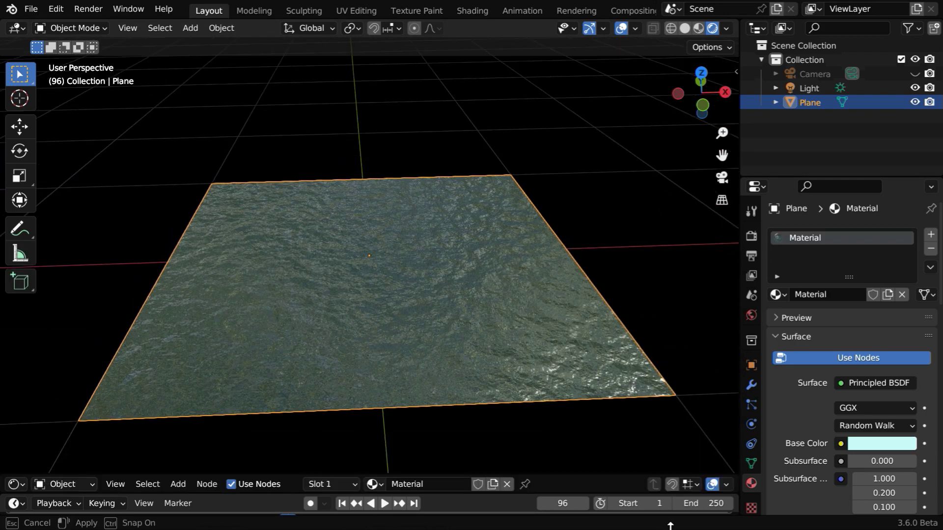
key(alt+a)
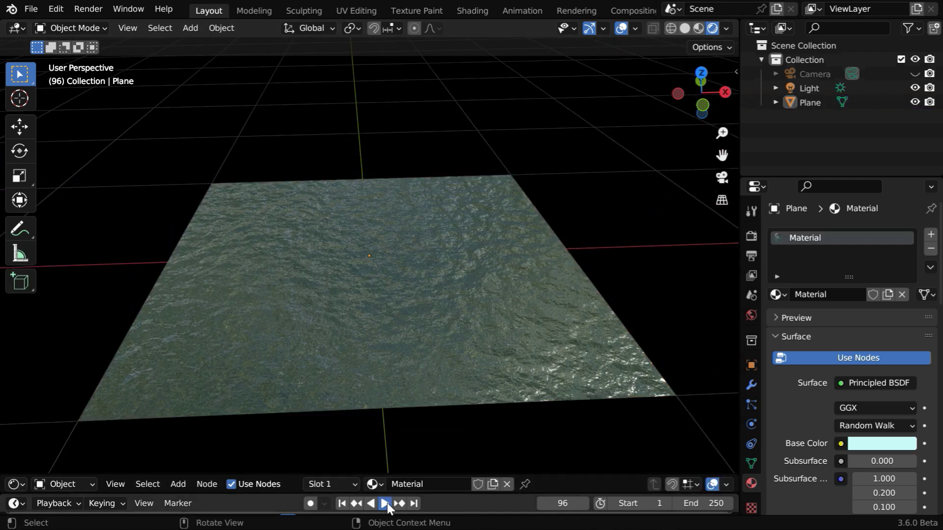
click(385, 504)
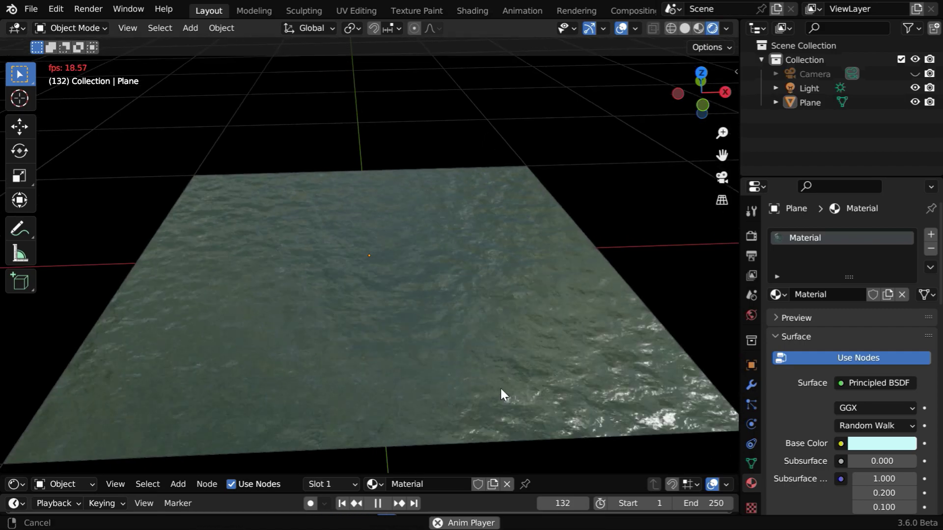
middle_drag(384, 383, 423, 339)
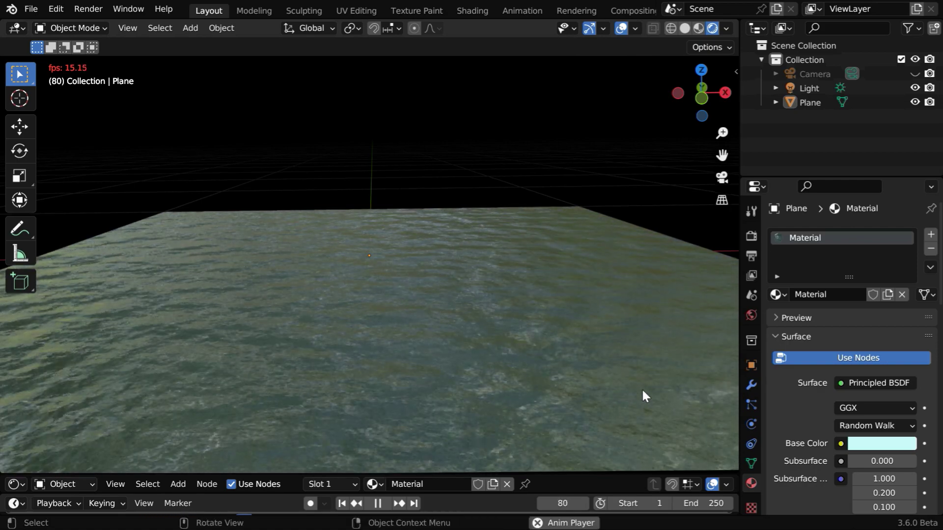
click(383, 503)
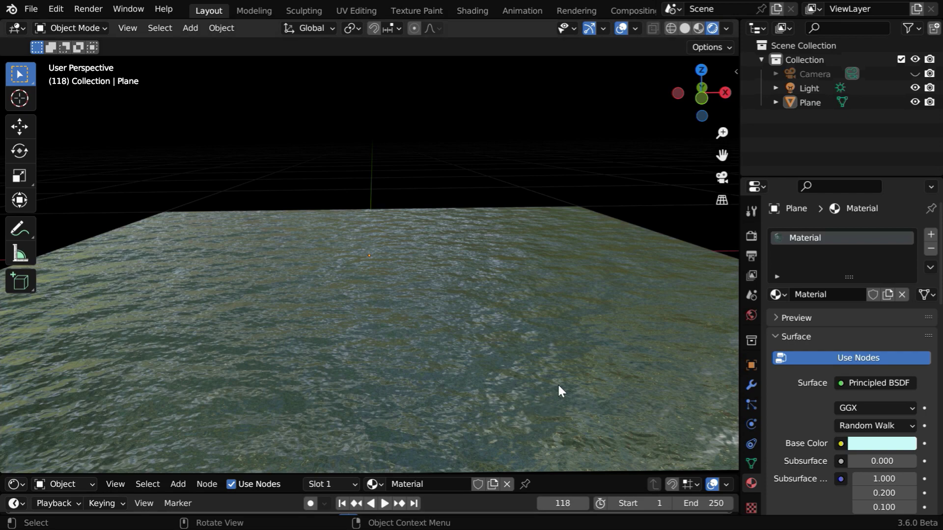
Scale the water plane to 10 on X, Y and Z in Object properties
click(751, 367)
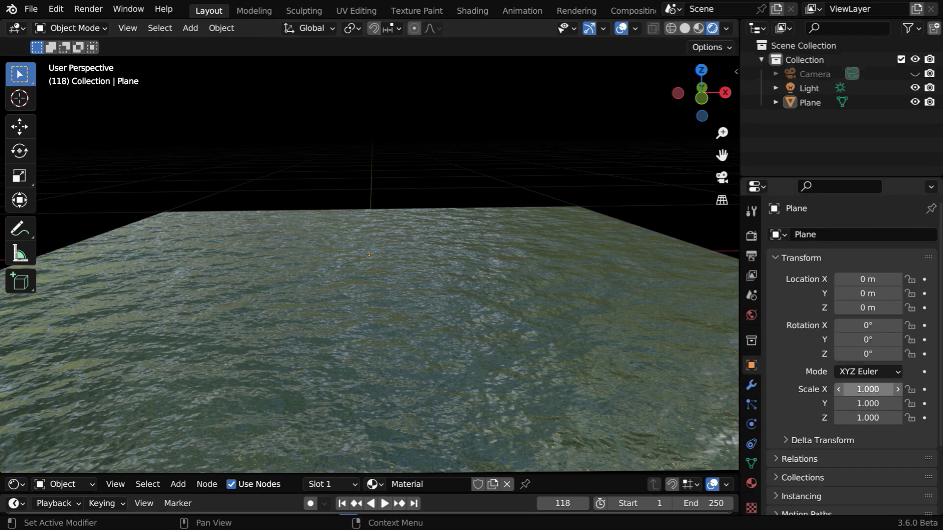
drag(876, 389, 876, 417)
key(Return)
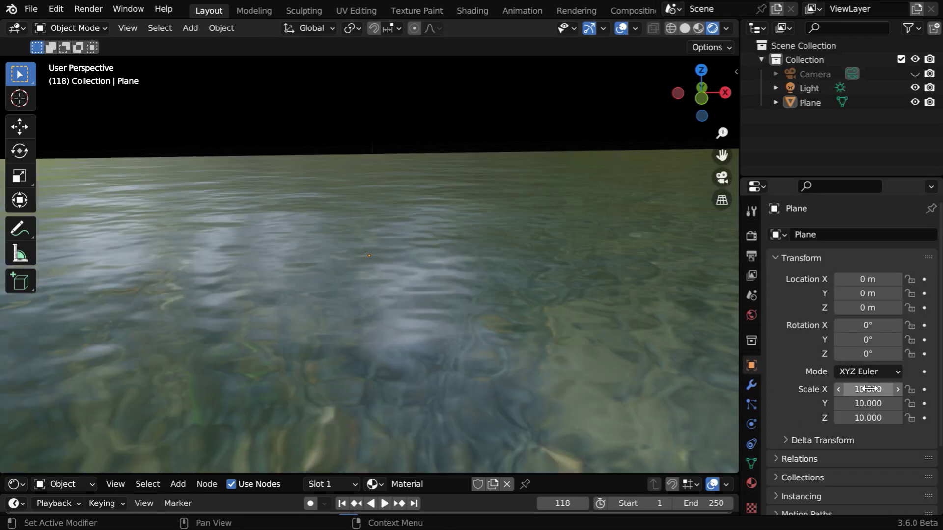
Preview the animation at the larger scale, then enlarge the Shader Editor to nearly full height
click(385, 504)
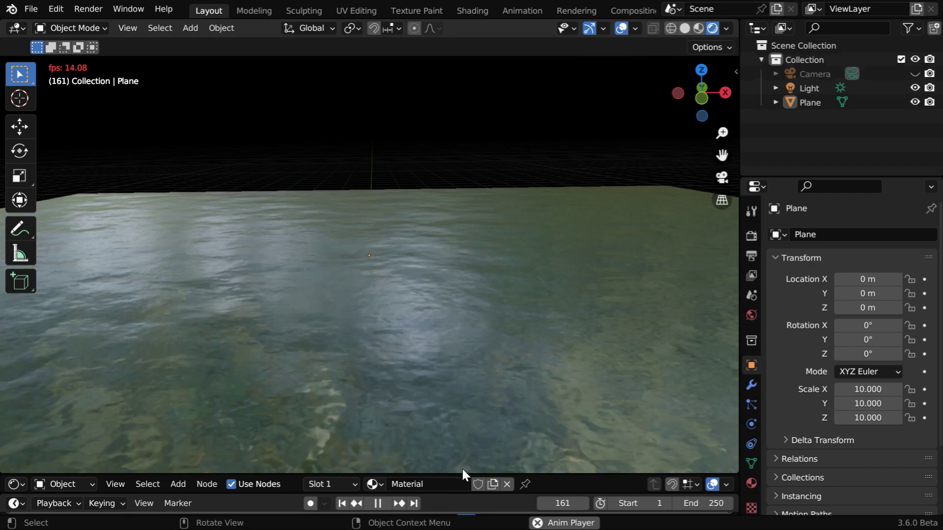
click(376, 505)
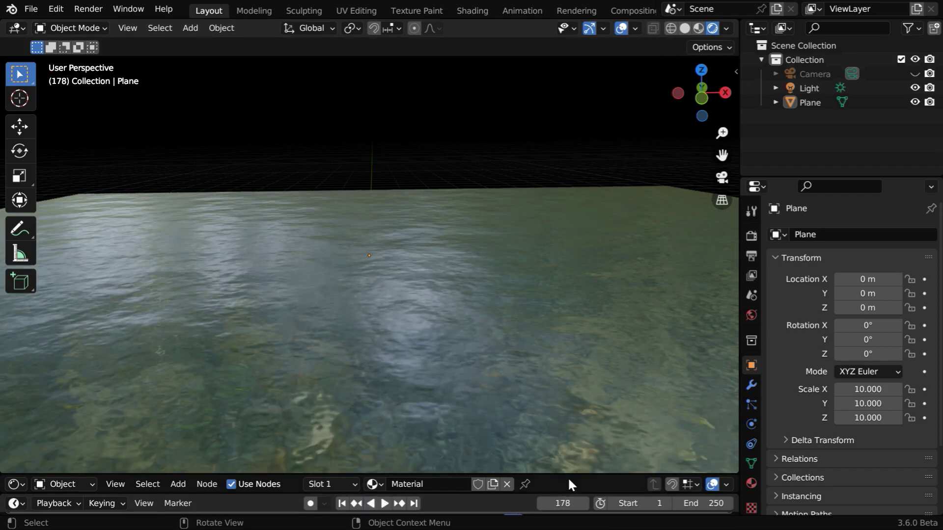
drag(572, 475, 599, 4)
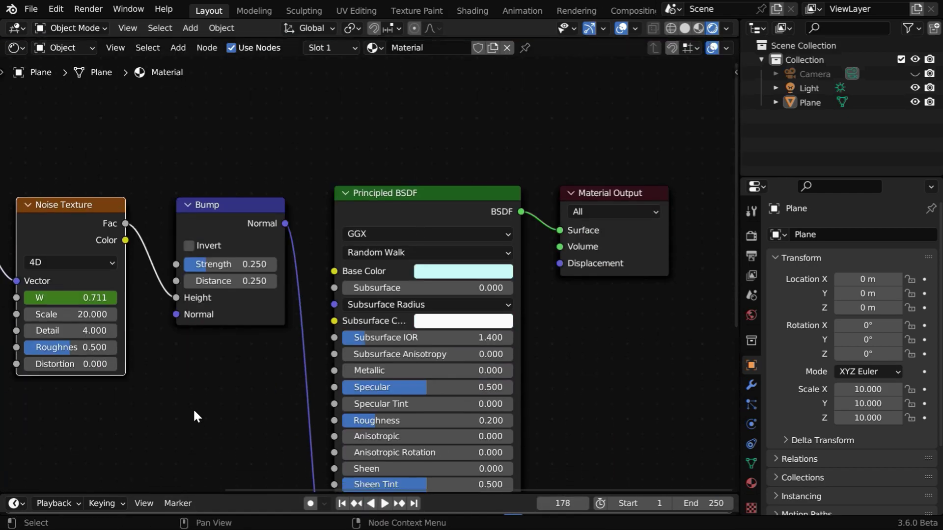
At frame 250, replace the keyframes for Noise W at 0.1 and Mapping Location X at 0.05 m
middle_drag(195, 416, 464, 364)
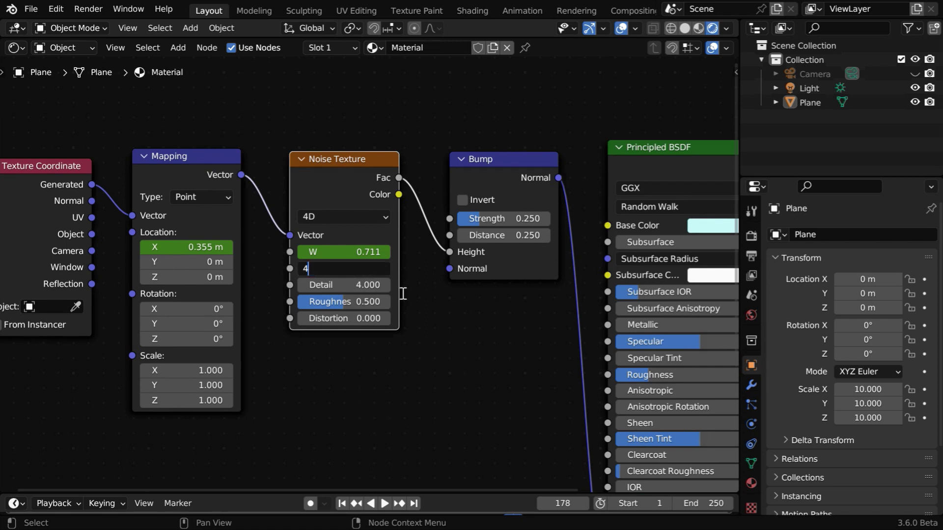
click(414, 504)
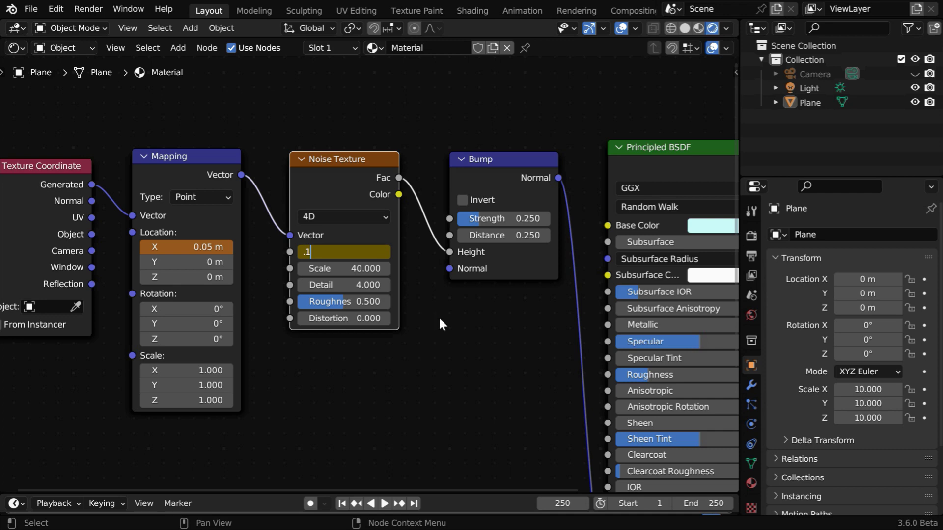
key(Return)
right_click(359, 252)
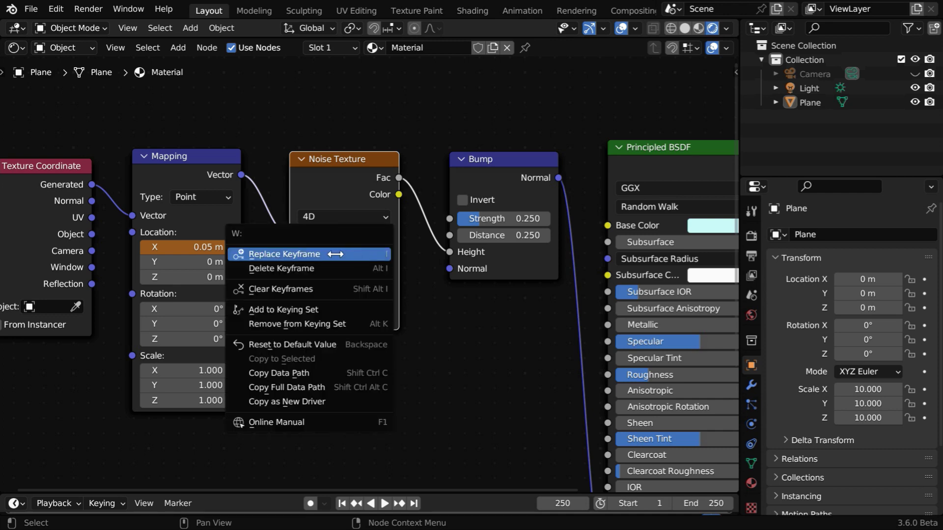
click(336, 254)
right_click(197, 249)
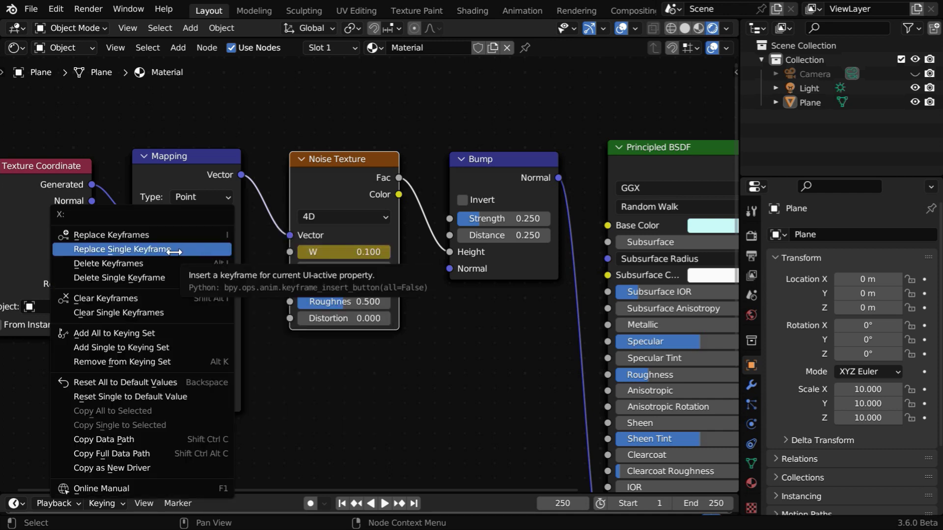
click(173, 252)
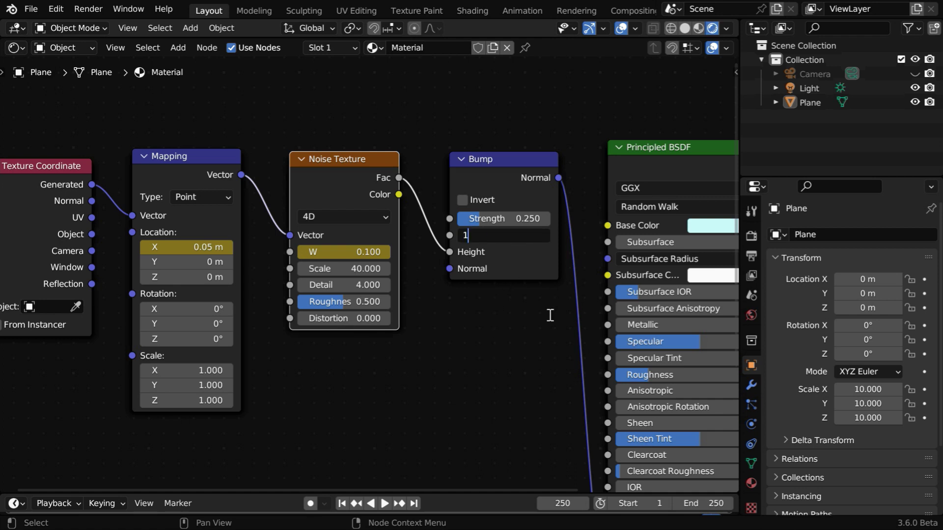
Paste a second Noise Texture with a Map Range (To Max 0.5), link its Result to Bump Strength, then enlarge the 3D view
key(ctrl+v)
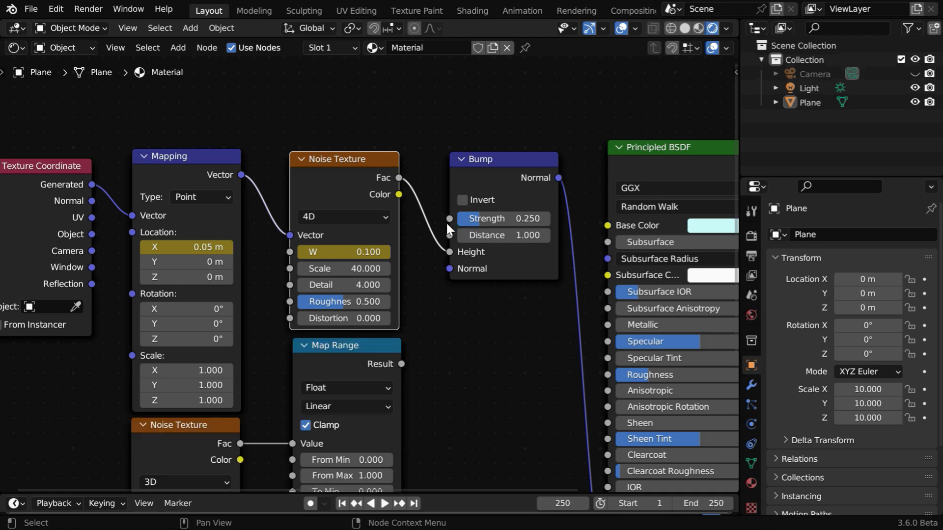
scroll(444, 363, down, 5)
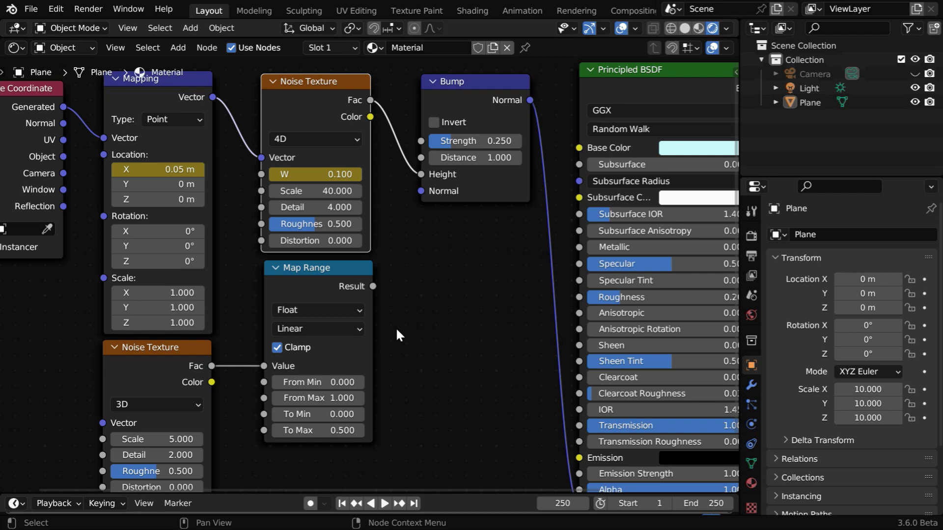
drag(374, 287, 421, 141)
drag(552, 39, 541, 526)
Play the animation from frame 1 while orbiting around the waves, then pause at frame 156
click(342, 503)
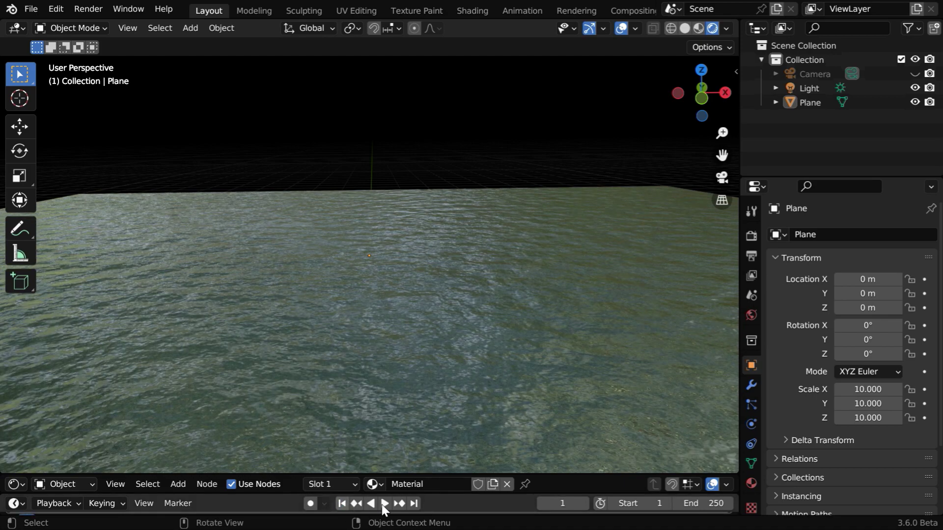
click(384, 503)
middle_drag(394, 437, 517, 437)
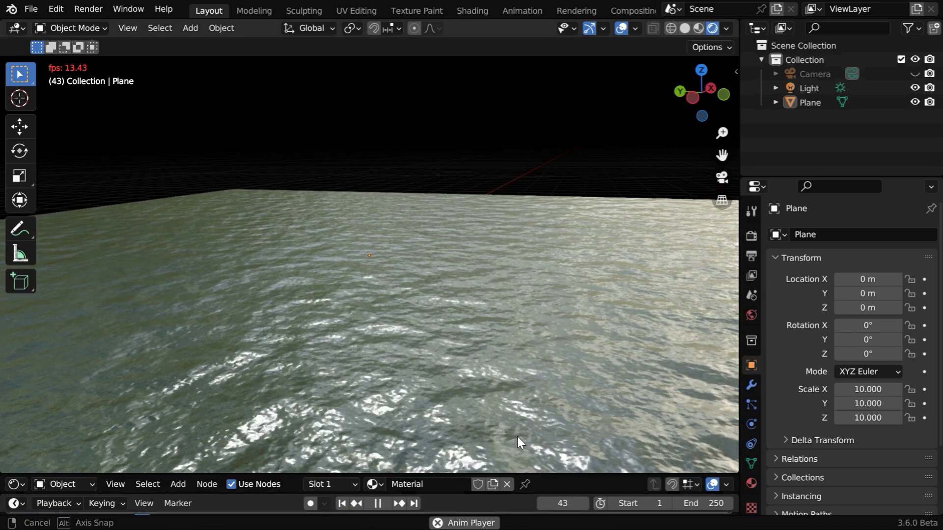
middle_drag(573, 426, 442, 414)
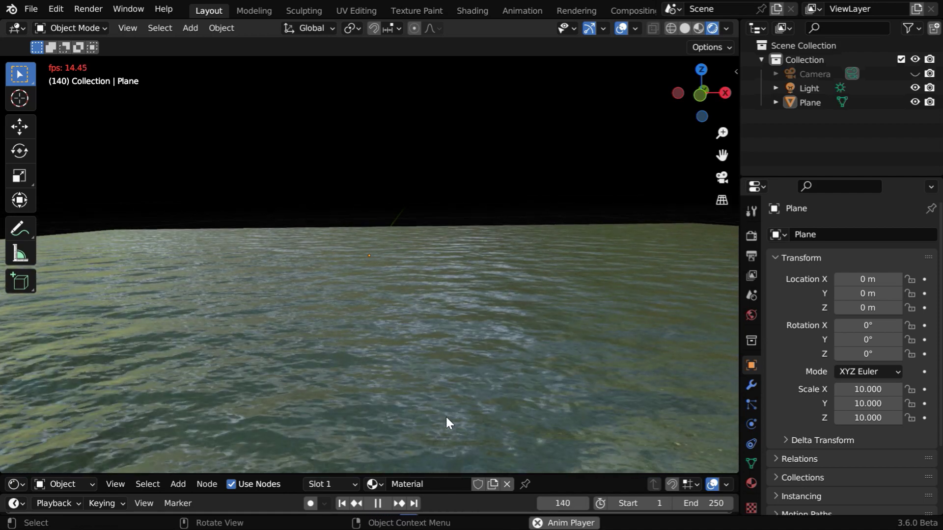
click(379, 502)
Set the Principled BSDF IOR to 1.1, then shrink the node editor back down
drag(531, 474, 529, 162)
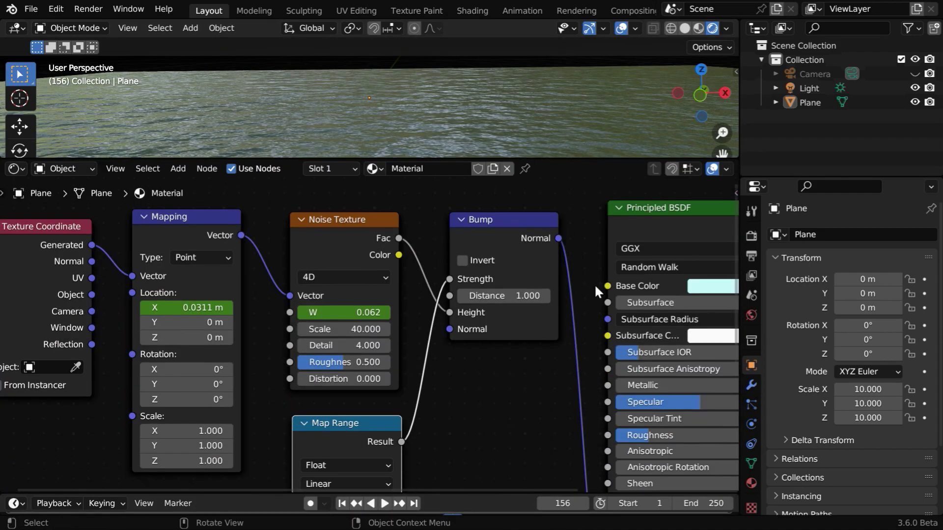
middle_drag(668, 423, 438, 295)
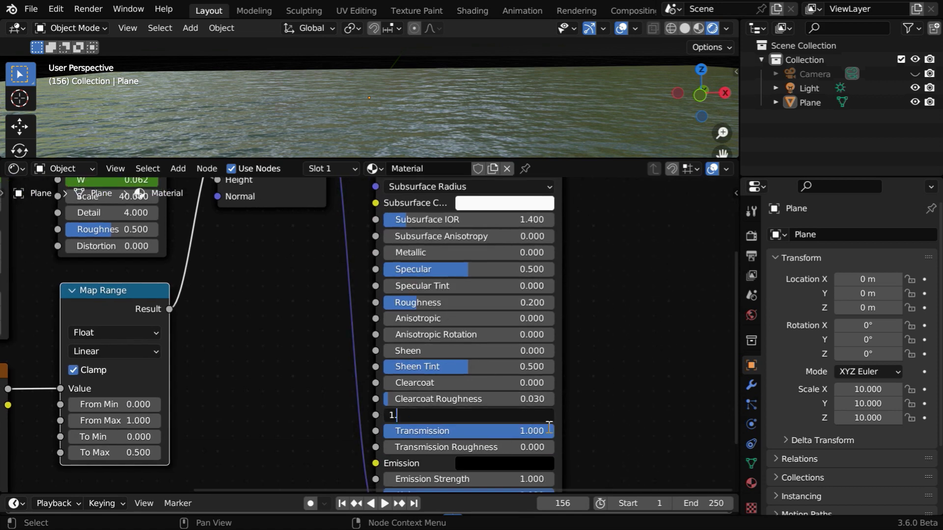
key(Return)
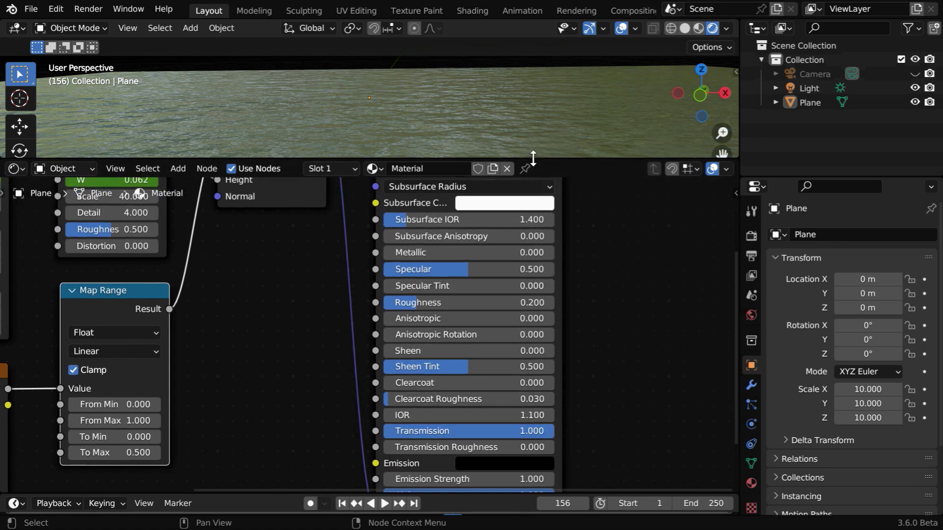
drag(533, 158, 505, 526)
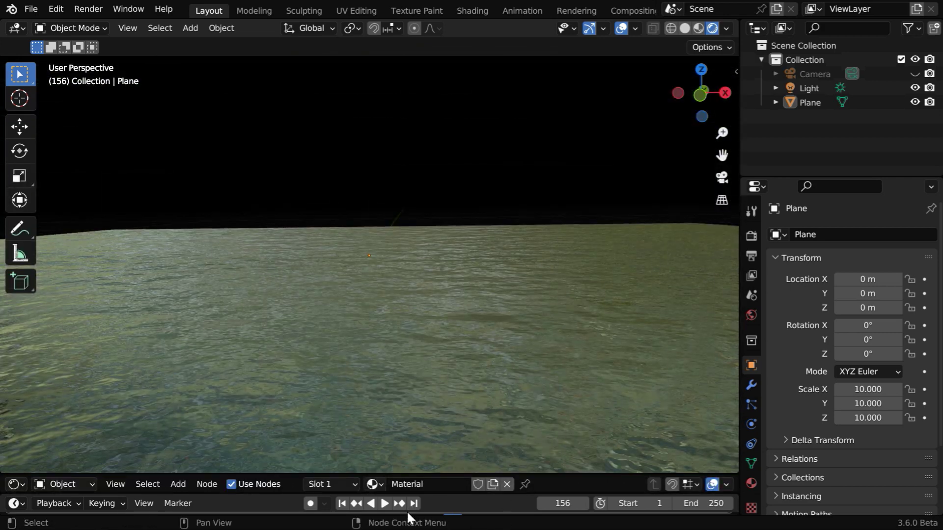
Play the water animation again to review the ripples with IOR 1.1
click(385, 505)
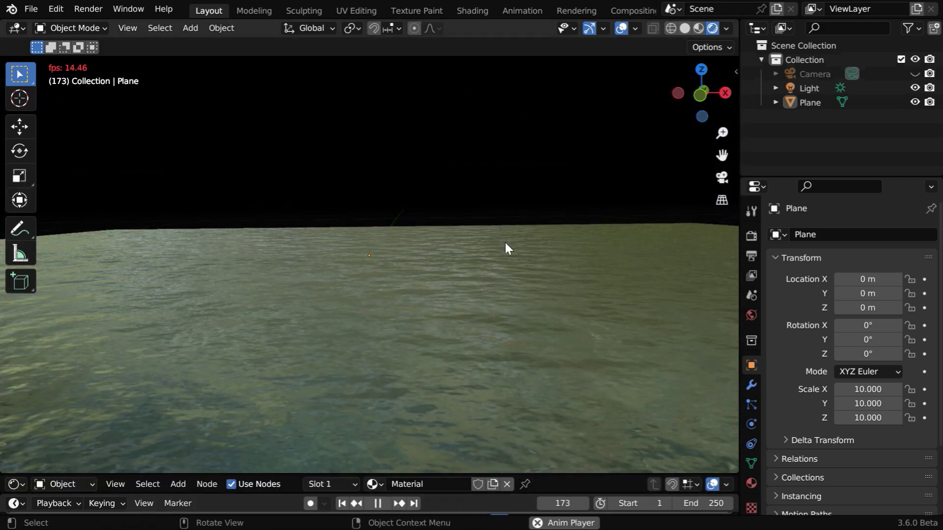